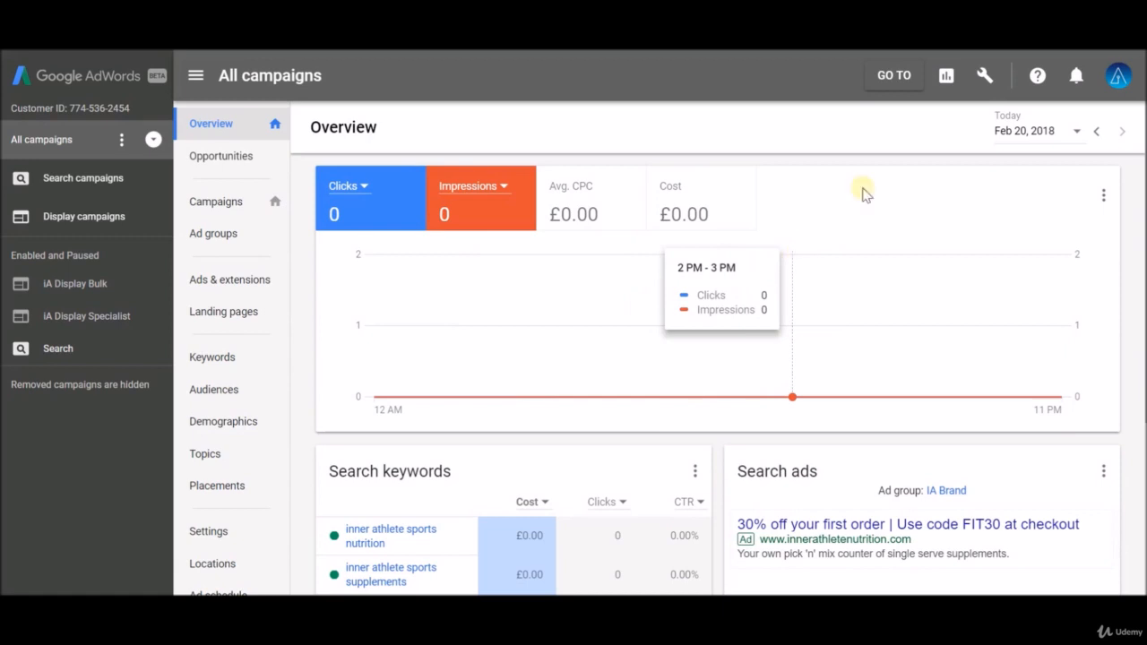
# Step: Open the Audience manager from the tools menu to view the remarketing lists, then return to the campaigns overview
pyautogui.click(986, 75)
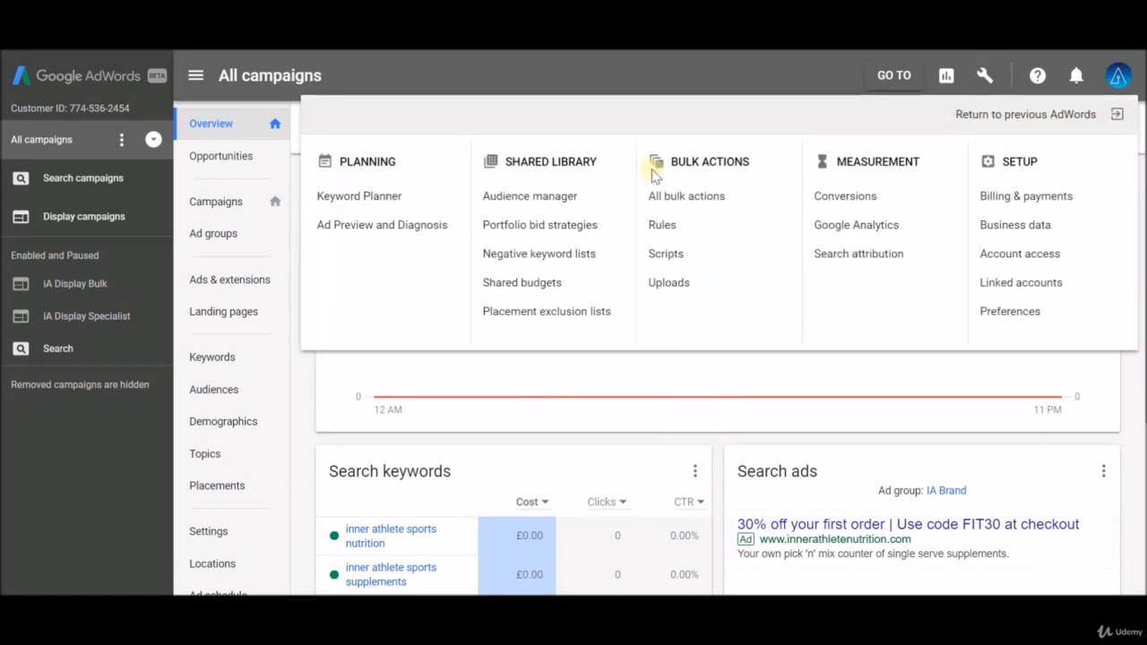
pyautogui.click(550, 199)
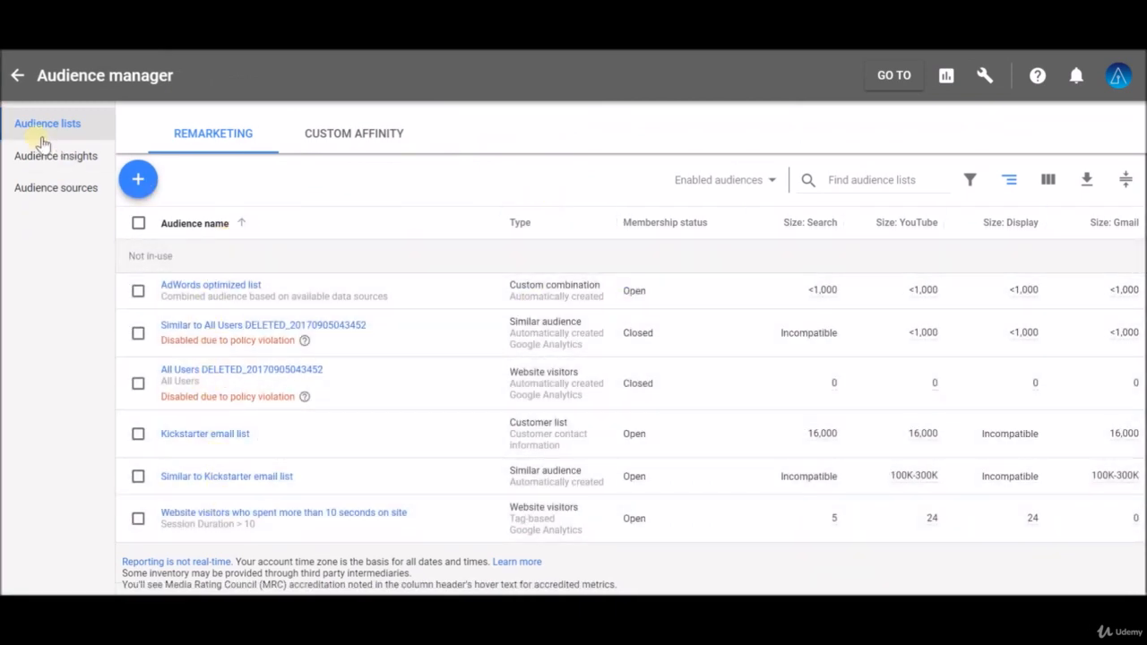
pyautogui.click(18, 77)
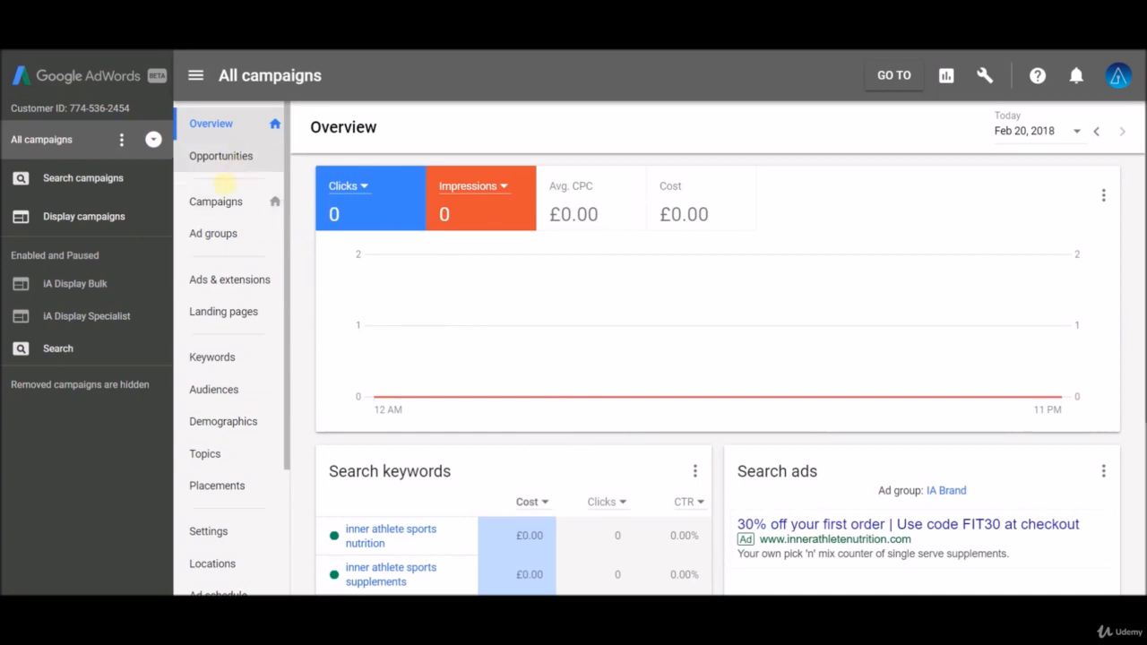
# Step: Start a new campaign from the Campaigns page and choose the Display campaign type
pyautogui.click(219, 201)
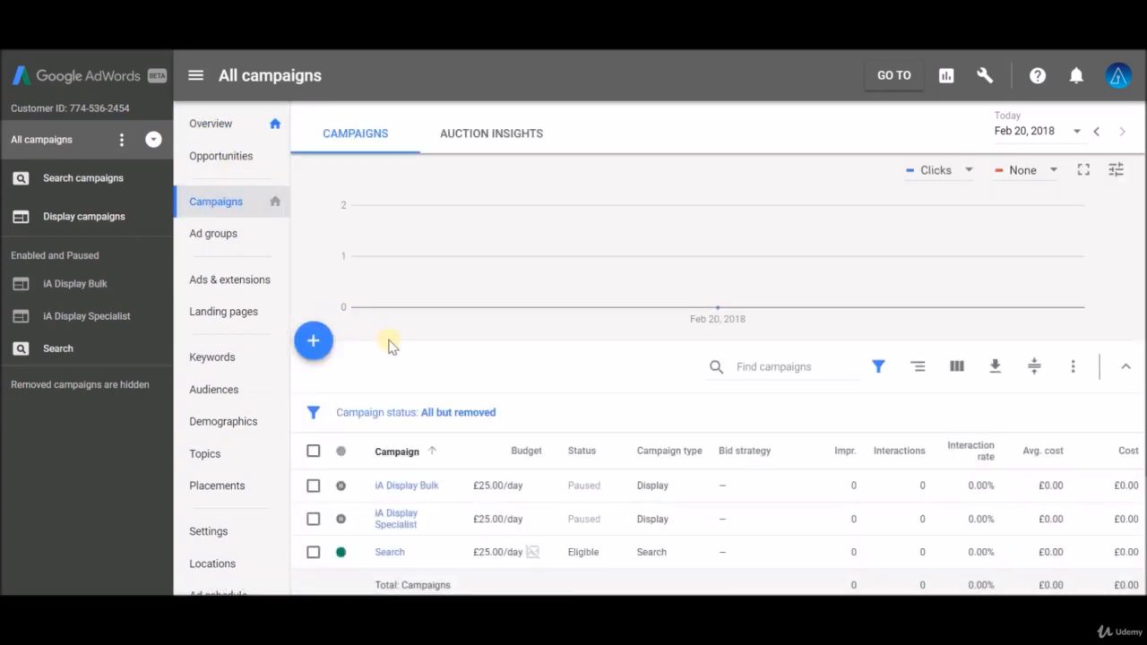
pyautogui.click(318, 344)
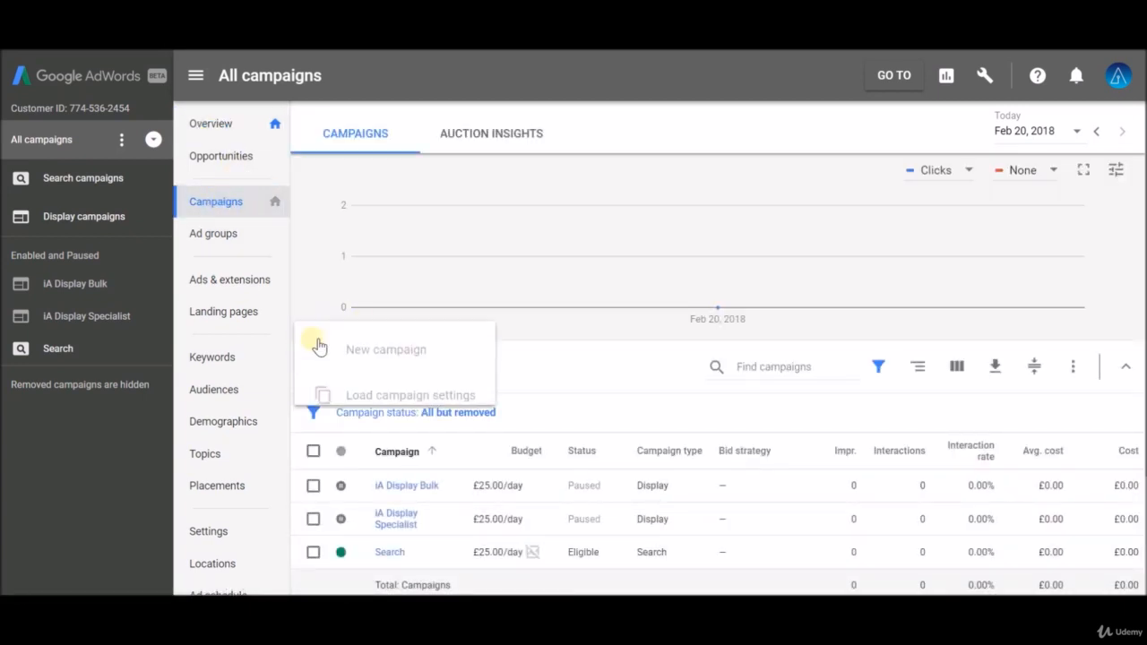
pyautogui.click(386, 399)
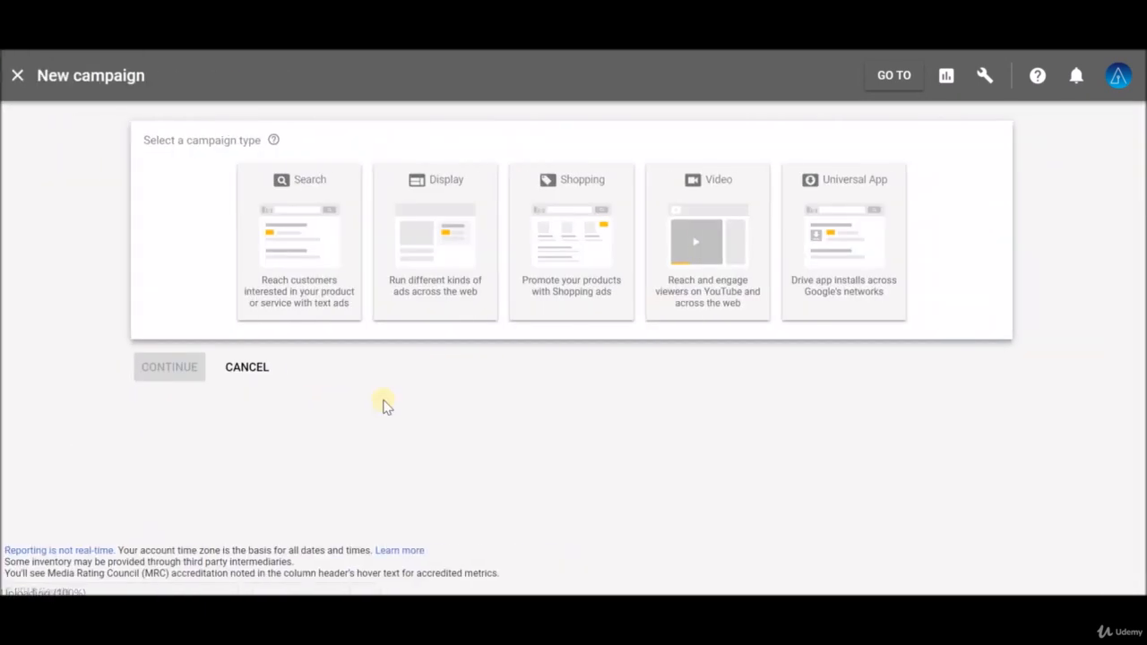
pyautogui.click(451, 189)
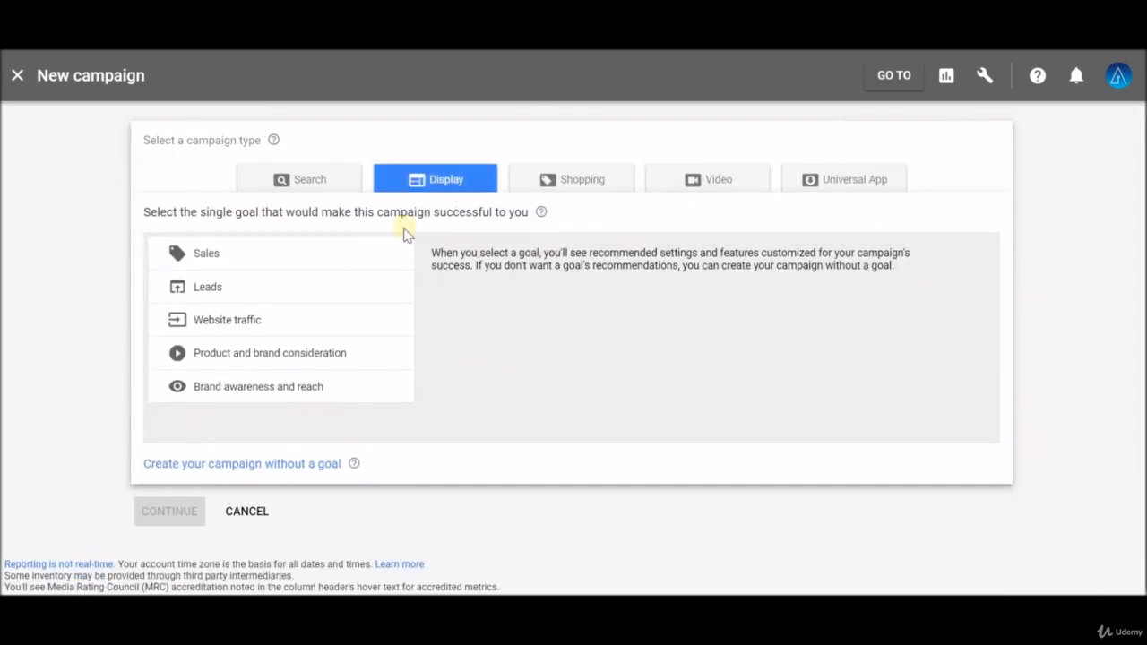
# Step: Create the campaign without a goal, keeping the Standard display campaign subtype
pyautogui.click(291, 468)
pyautogui.scroll(-2, 391, 422)
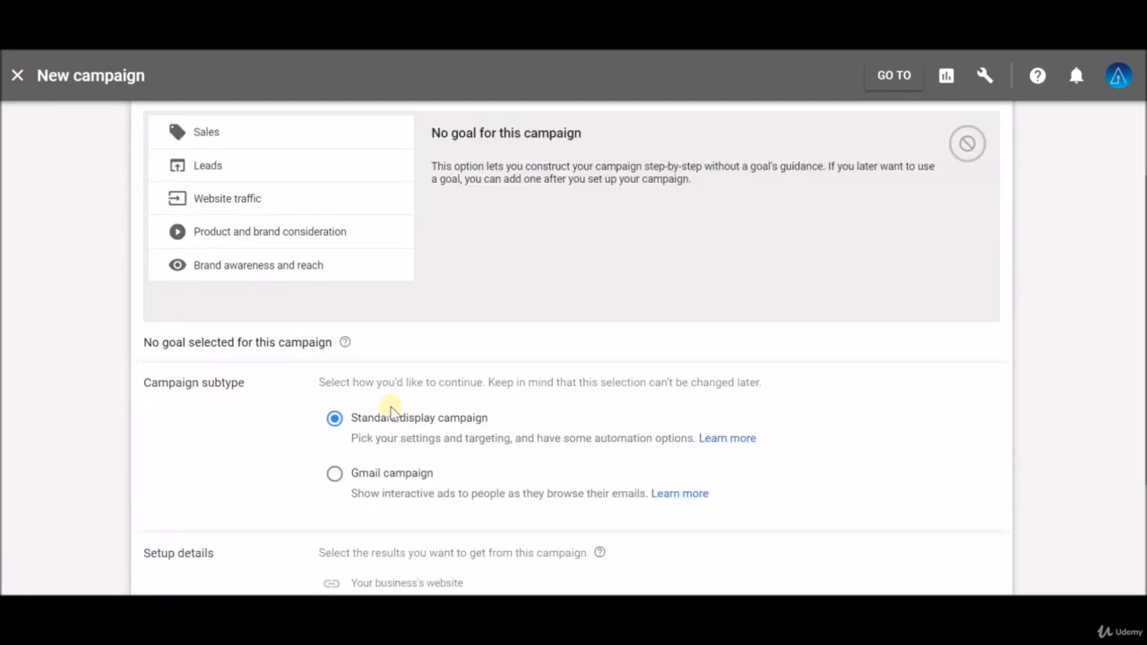
pyautogui.scroll(-2, 295, 410)
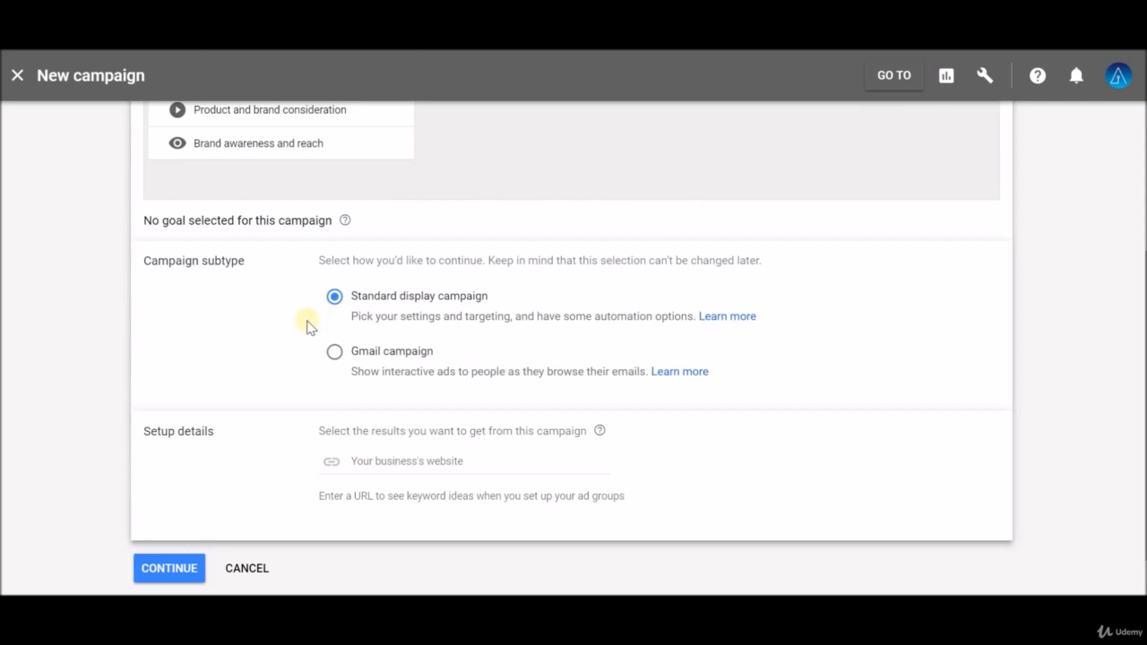
pyautogui.scroll(-1, 307, 322)
pyautogui.click(364, 392)
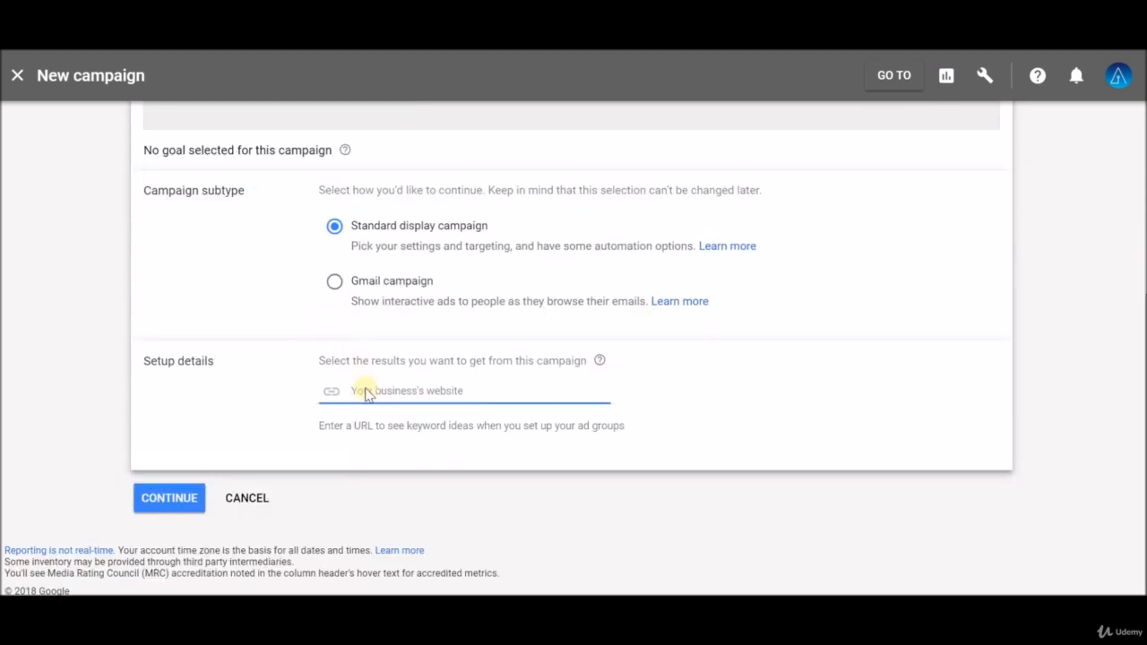
pyautogui.write('www.innerathletenu')
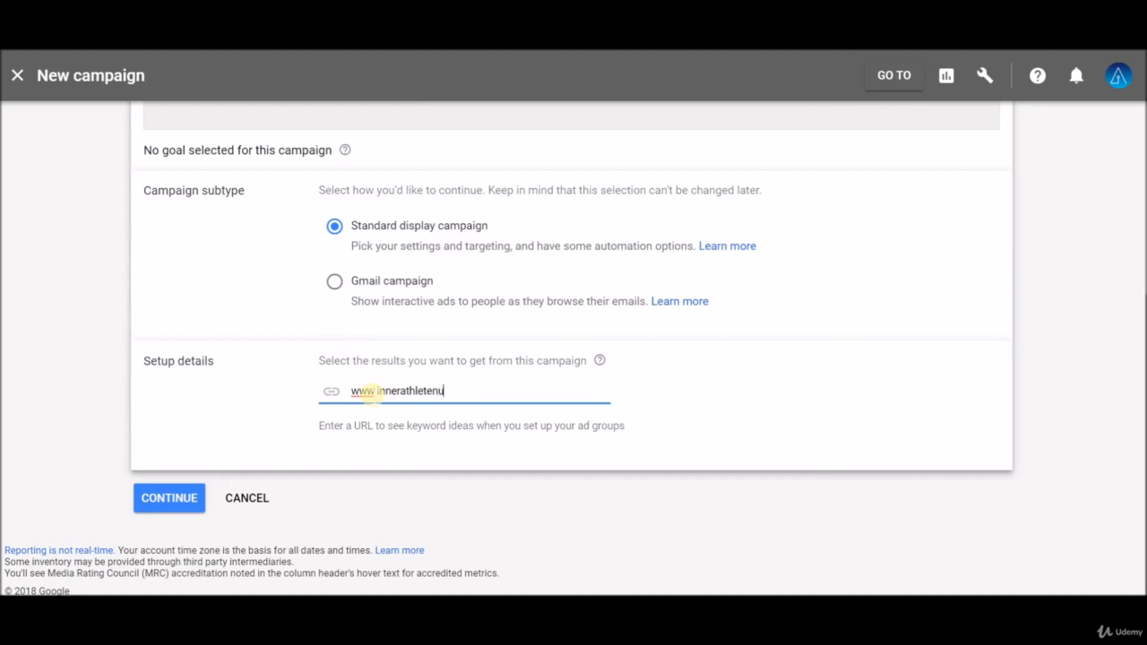
pyautogui.write('trition.com')
pyautogui.click(178, 499)
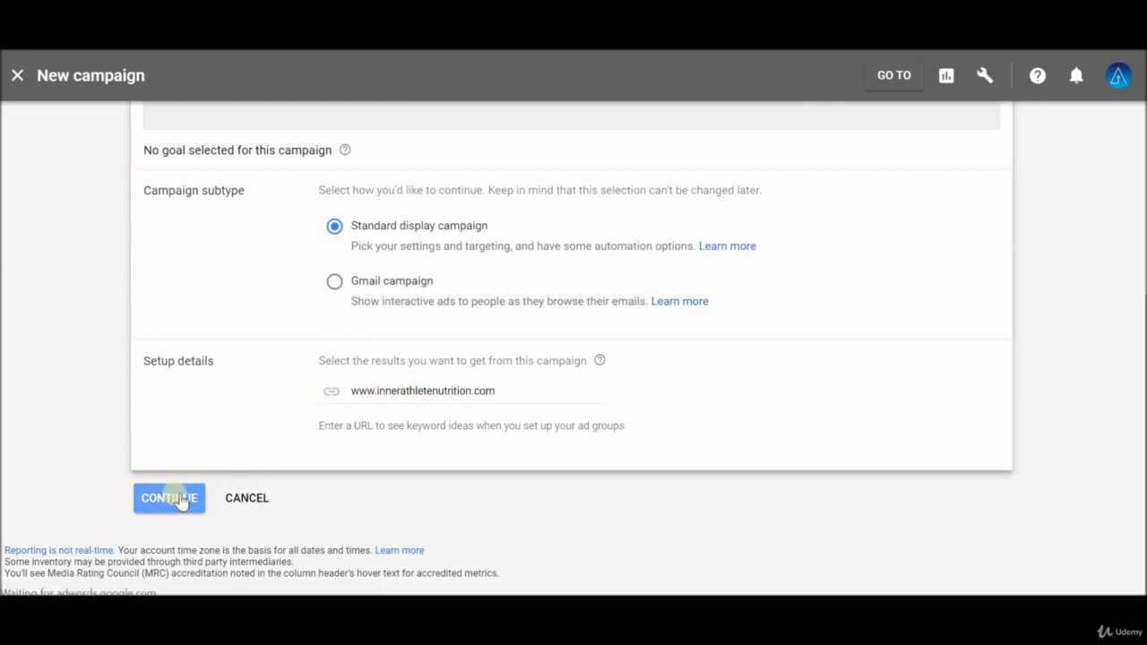
# Step: Name the campaign Udemy Test
pyautogui.click(230, 241)
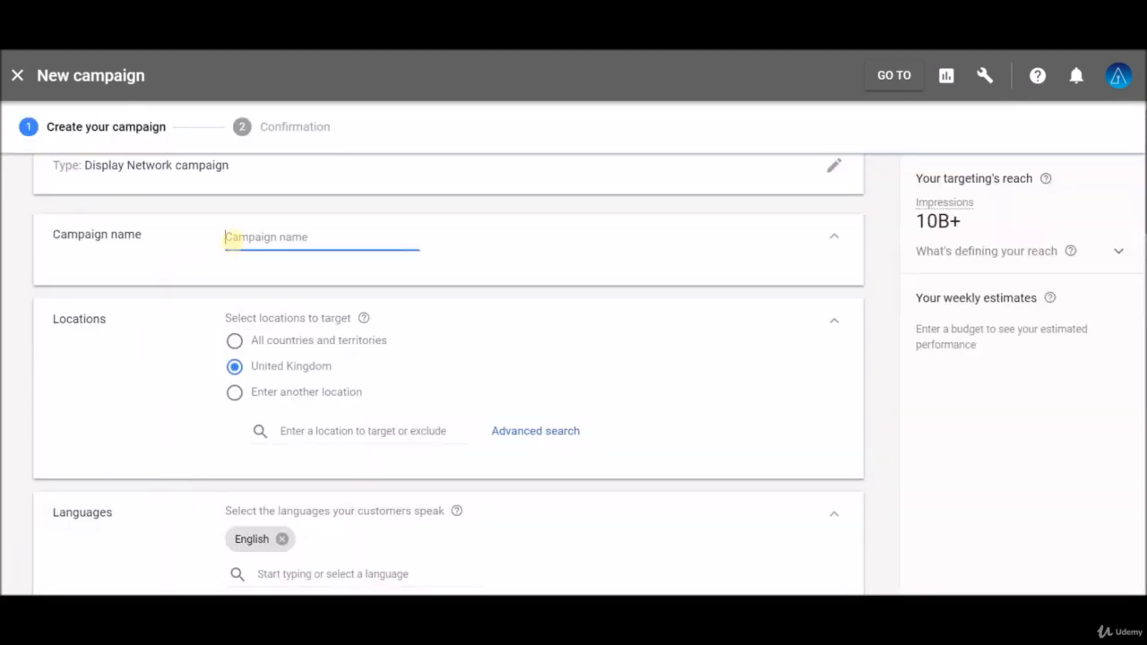
pyautogui.write('Udemy Test')
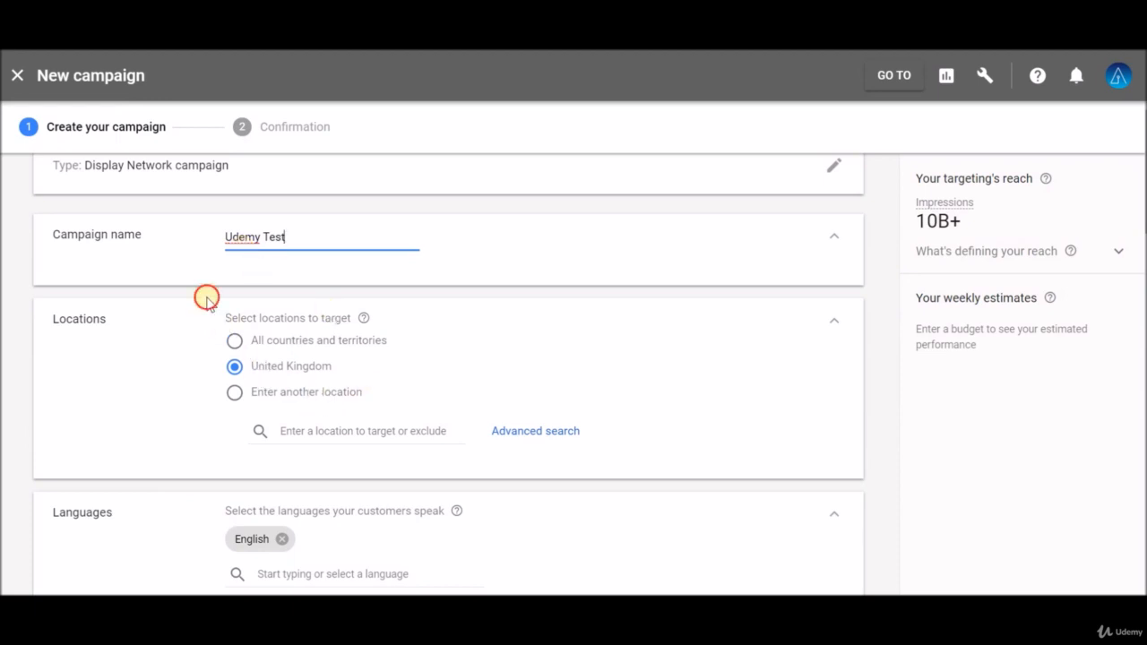
pyautogui.click(231, 320)
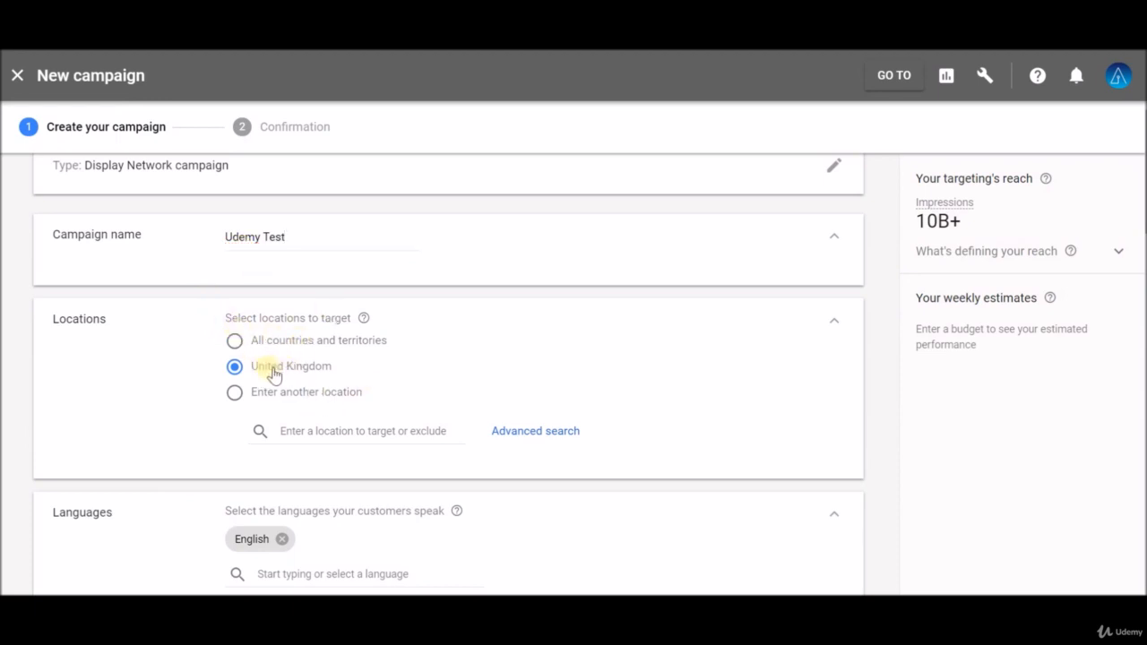
# Step: Set the average daily budget to £1
pyautogui.scroll(-3, 206, 363)
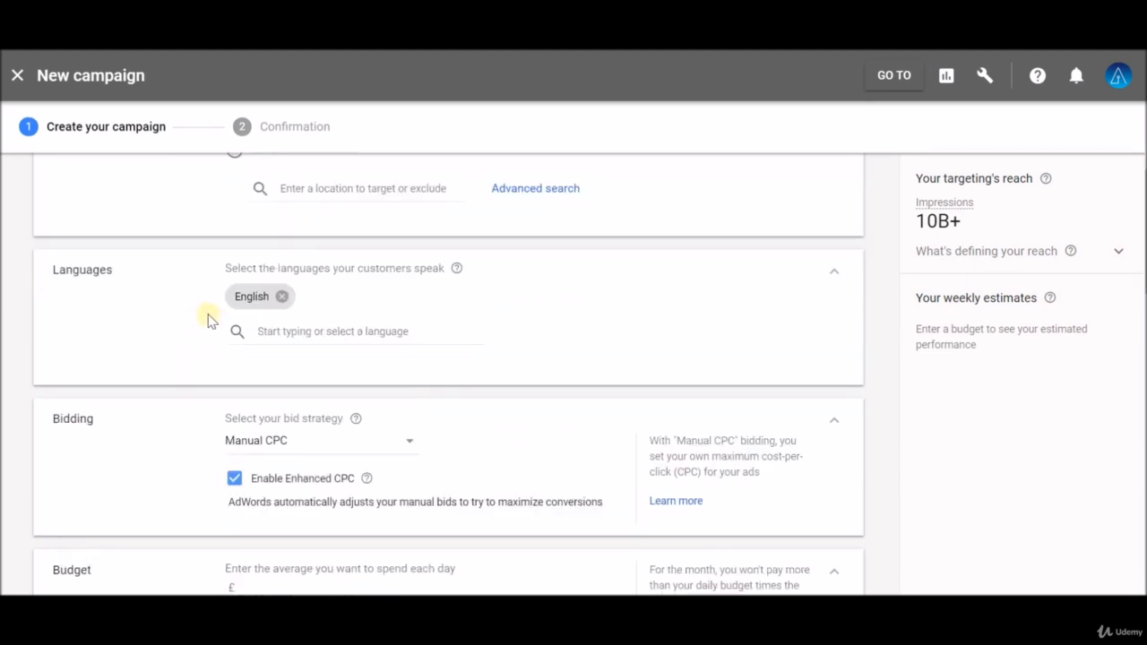
pyautogui.scroll(-2, 169, 329)
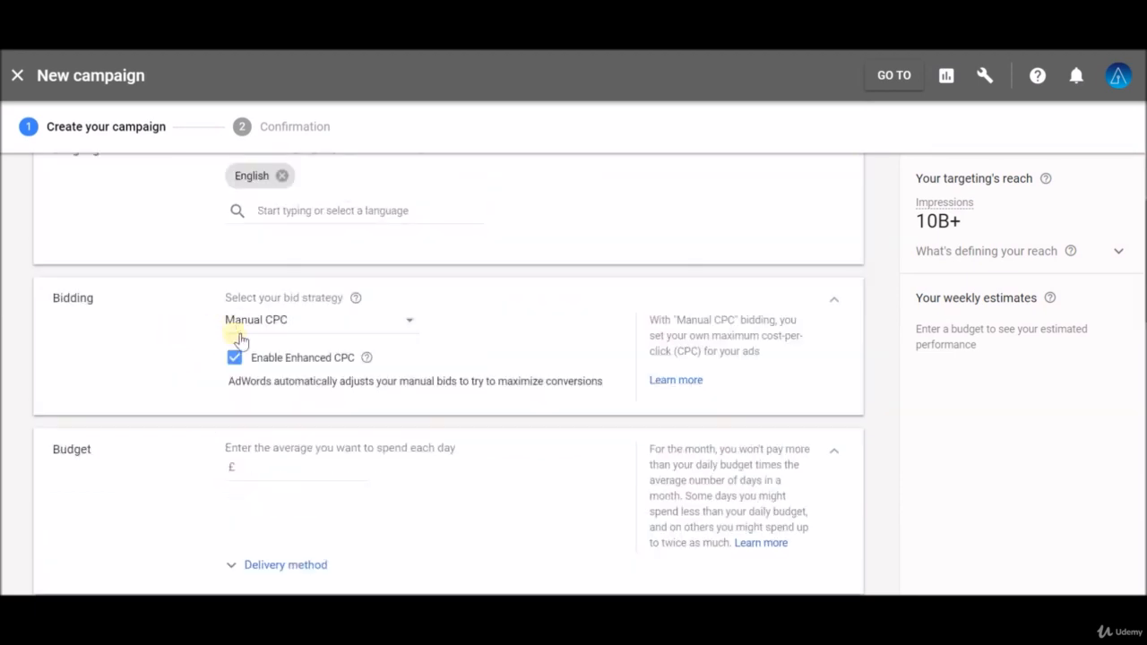
pyautogui.scroll(-2, 193, 358)
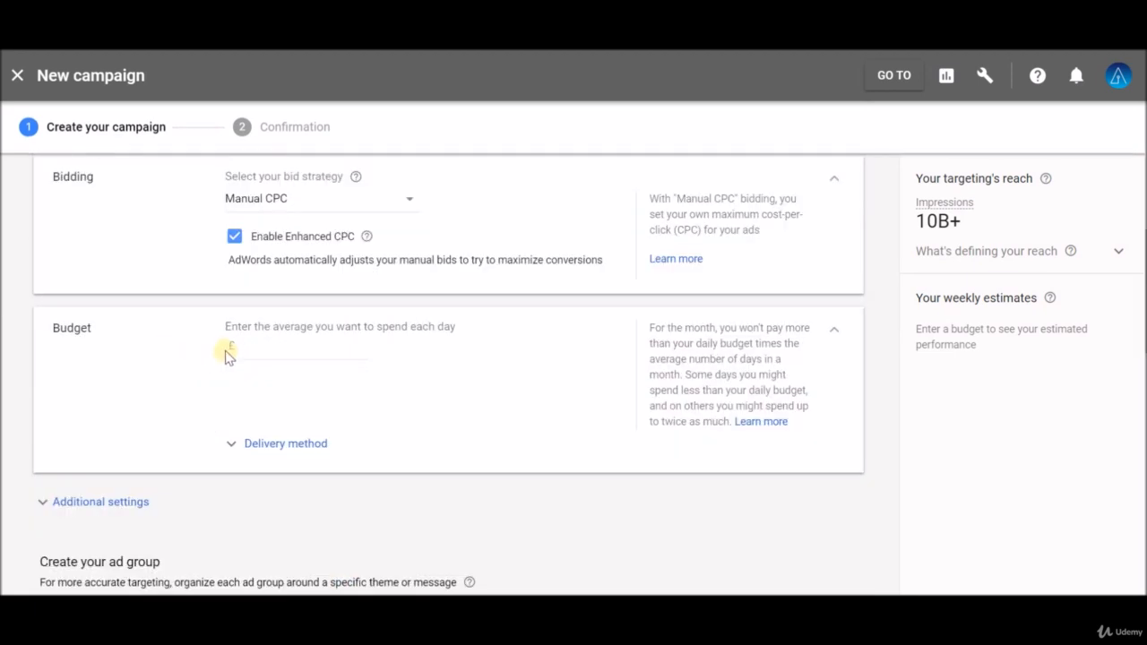
pyautogui.write('1')
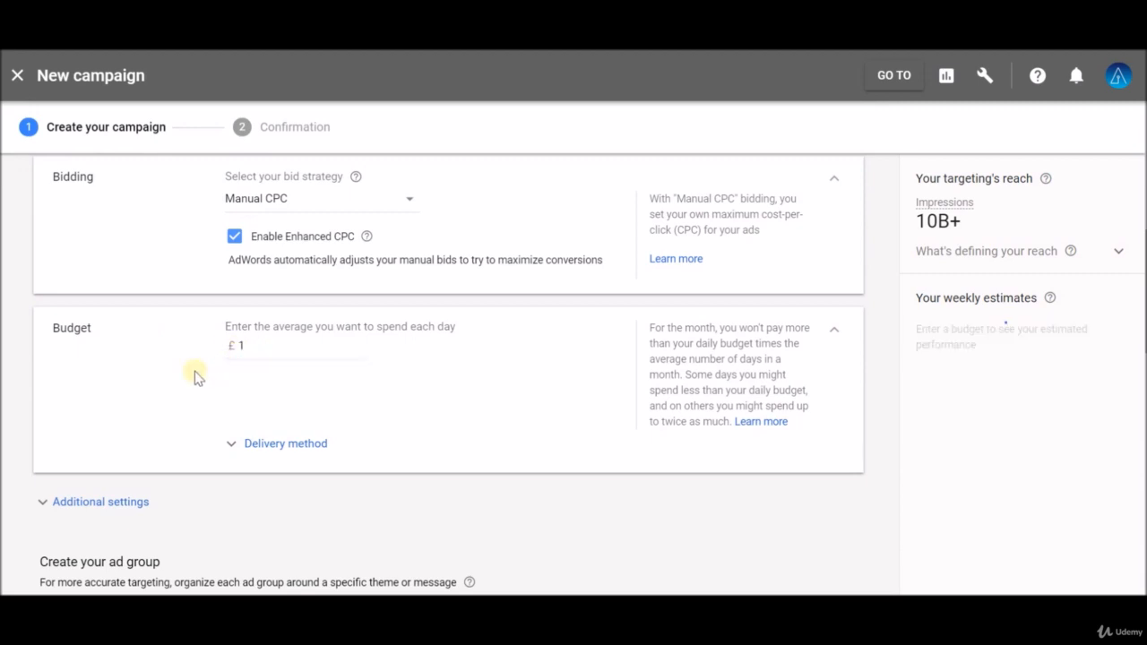
# Step: Review the budget delivery method options, switching to Accelerated and back to Standard
pyautogui.scroll(-2, 204, 381)
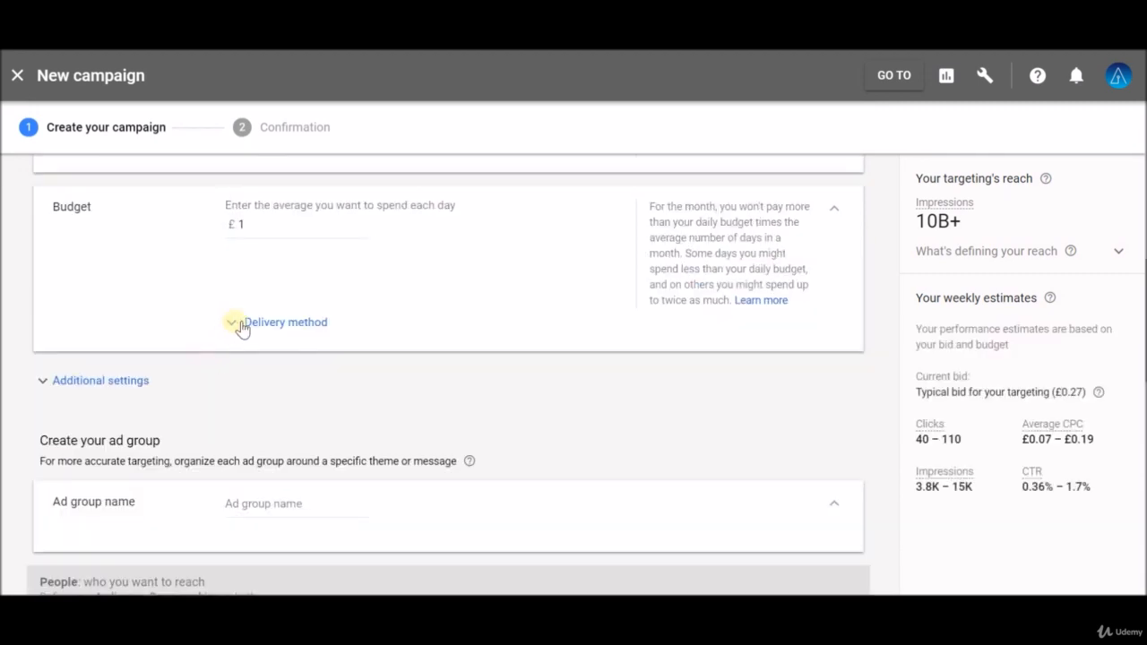
pyautogui.click(241, 325)
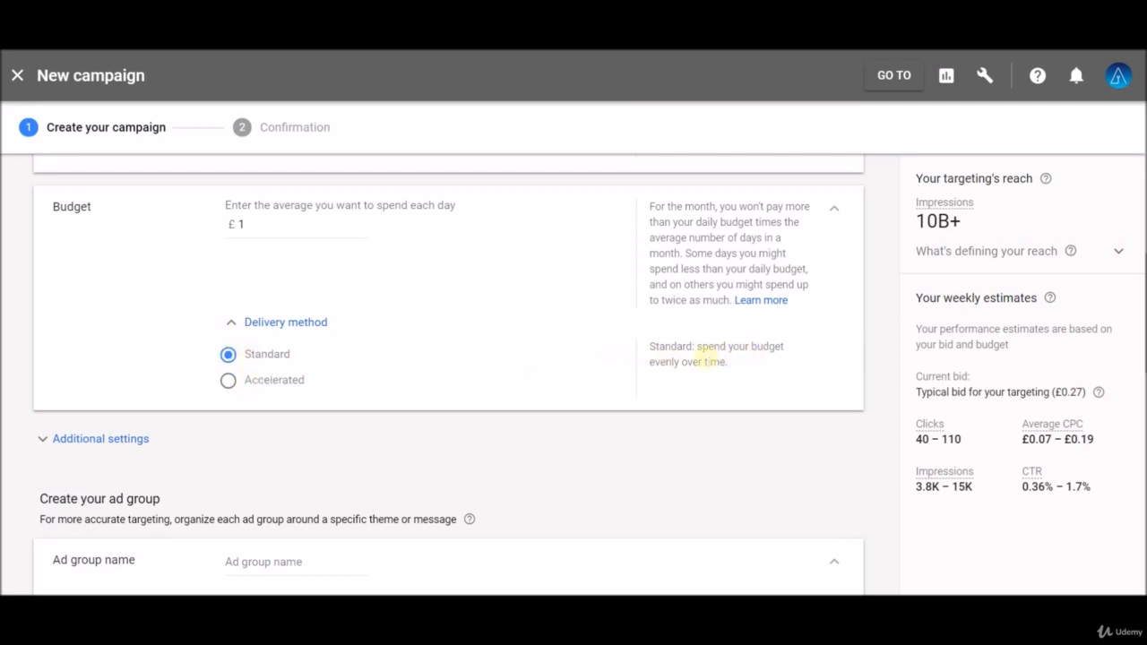
pyautogui.click(271, 383)
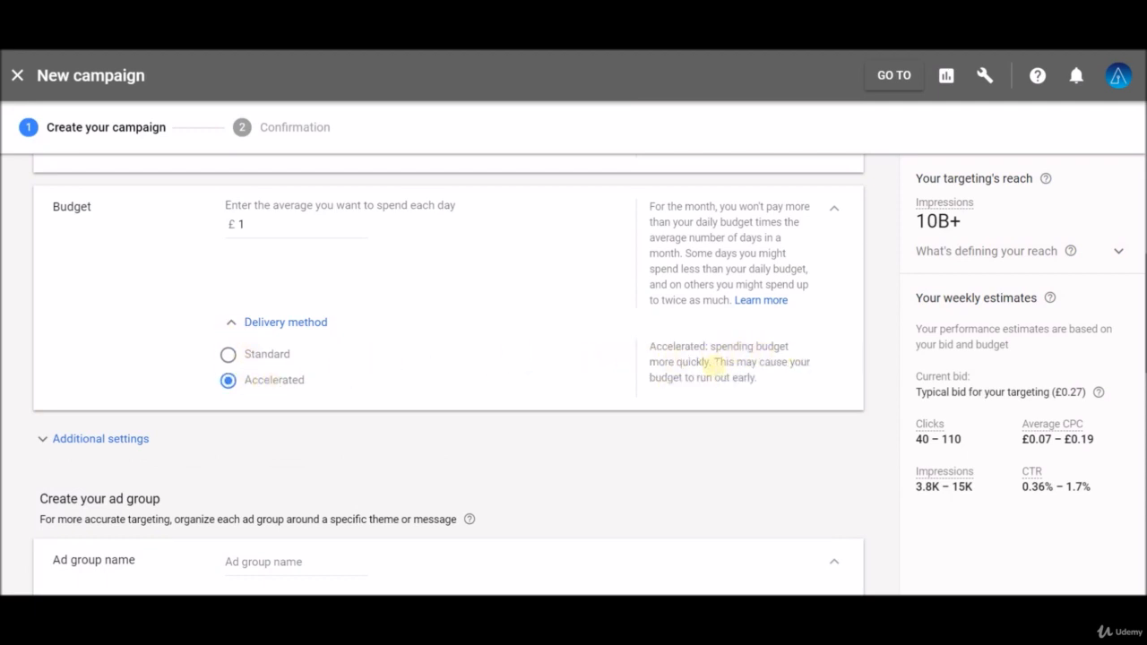
pyautogui.click(229, 354)
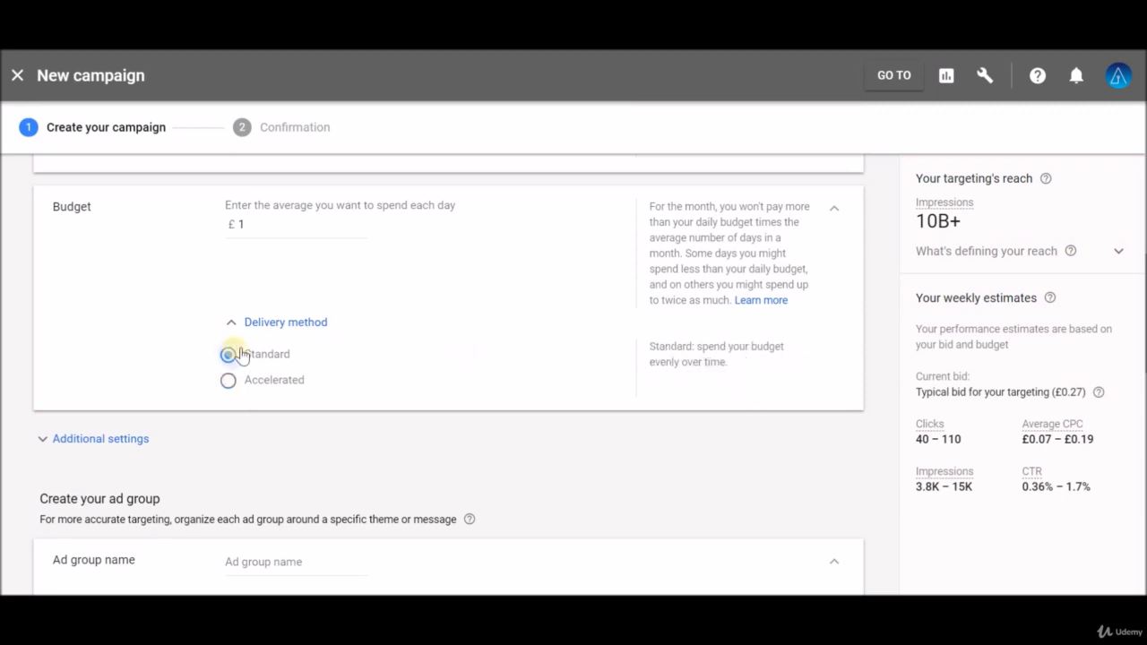
pyautogui.click(231, 322)
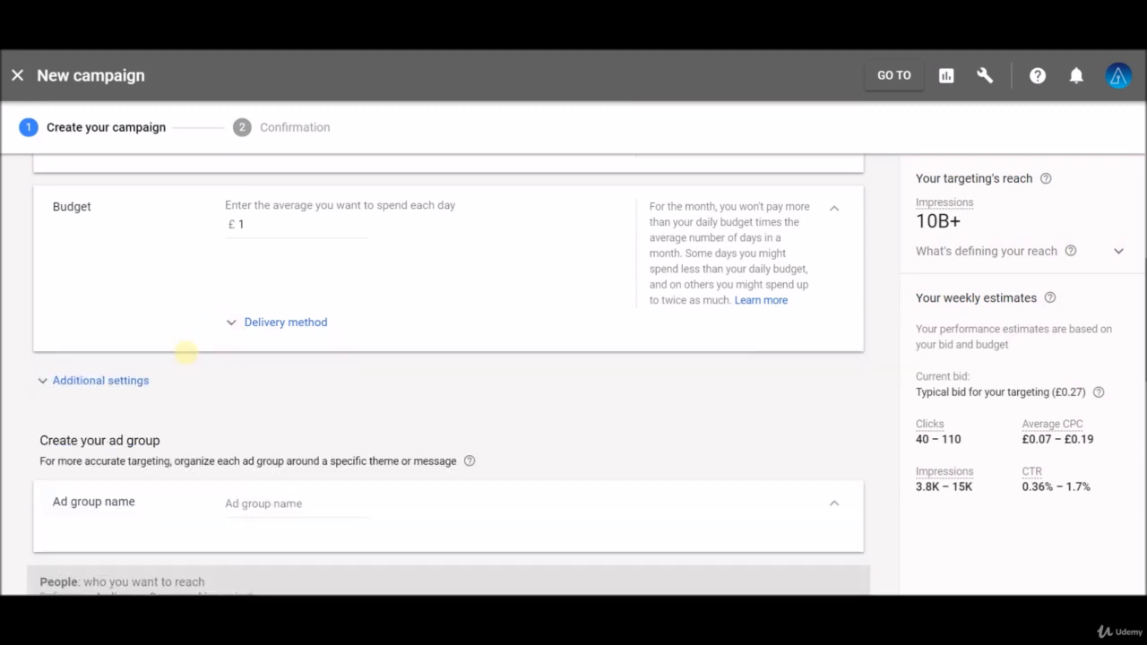
# Step: Expand the additional settings and open the Ad rotation options to review them
pyautogui.click(105, 381)
pyautogui.scroll(-1, 81, 373)
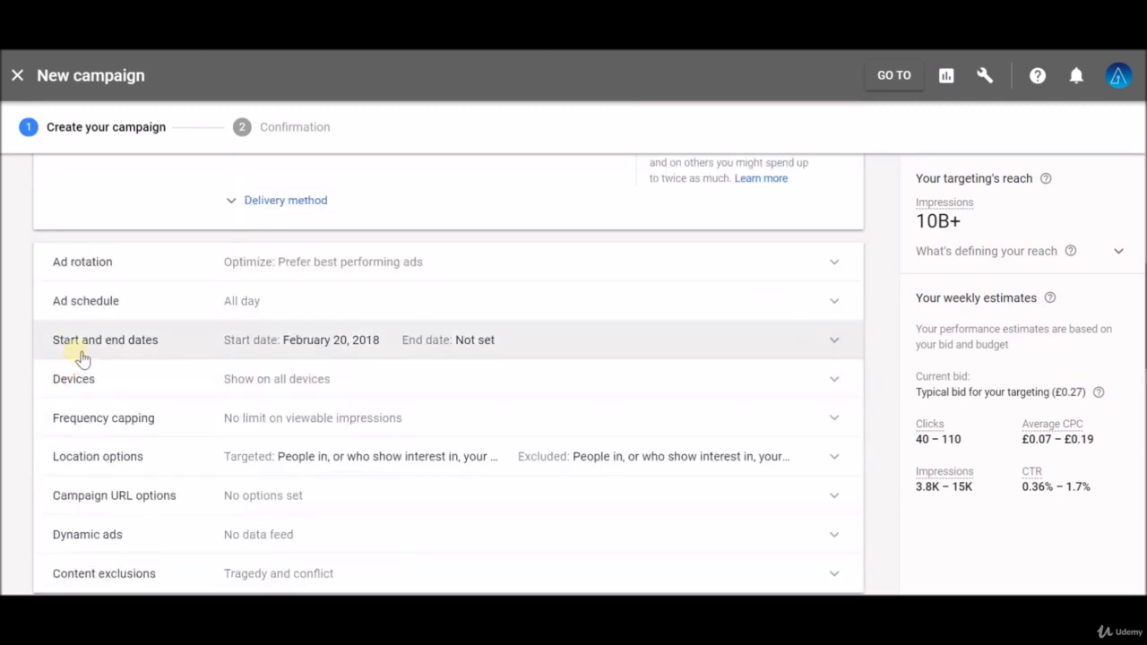
pyautogui.click(419, 273)
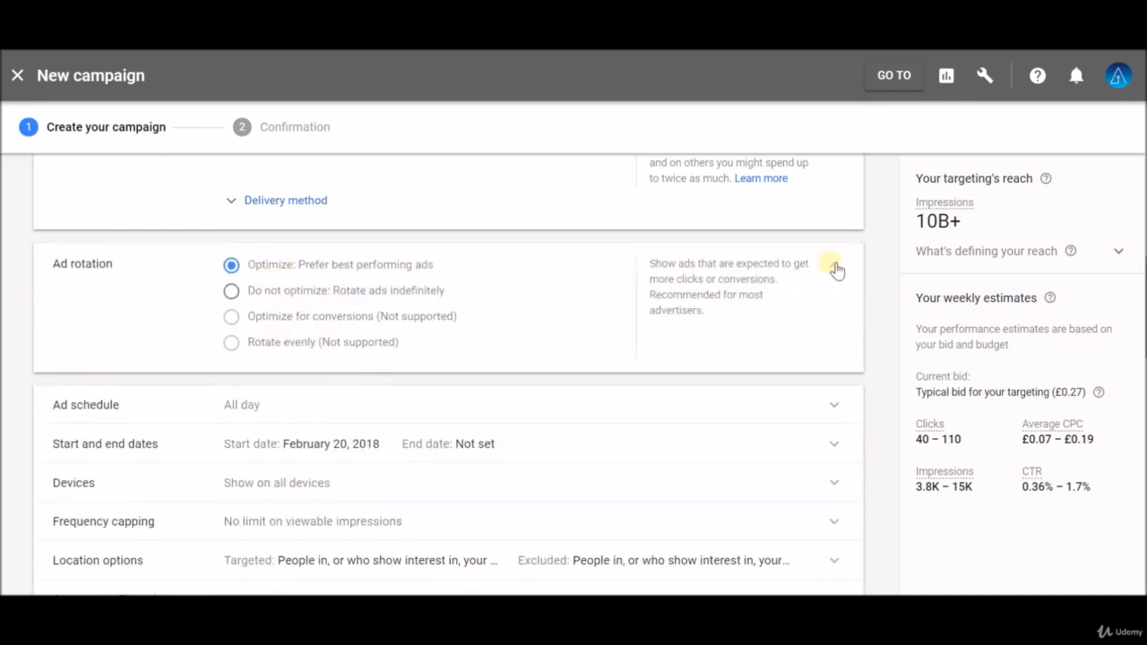
pyautogui.click(226, 263)
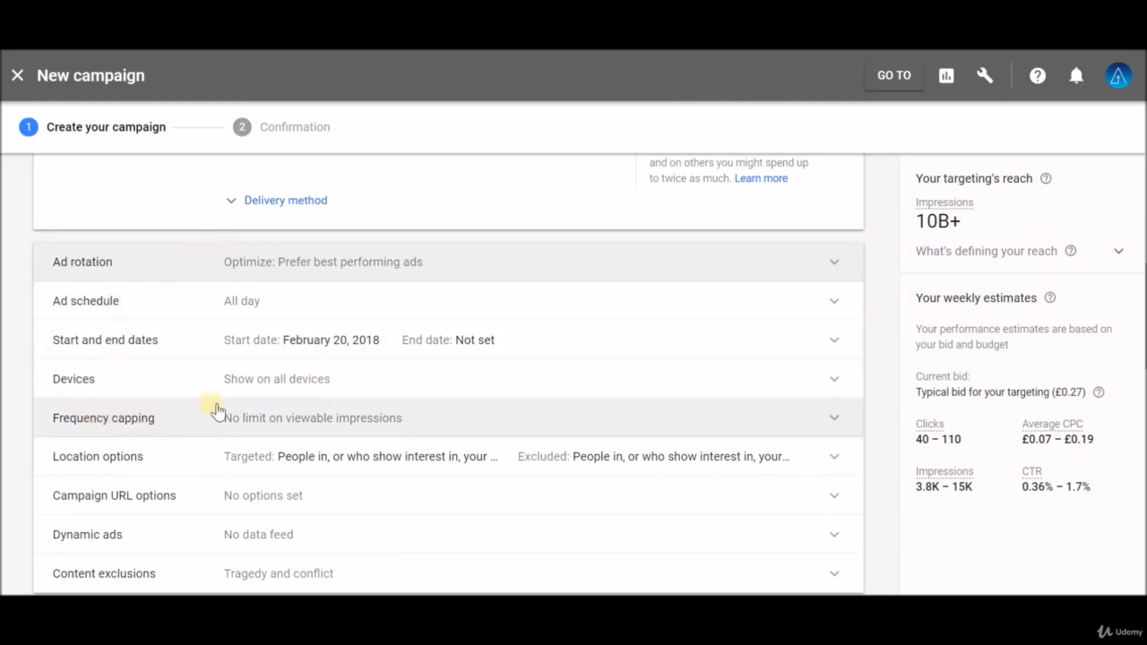
# Step: Explore specific device targeting options, then revert to showing ads on all devices
pyautogui.click(835, 379)
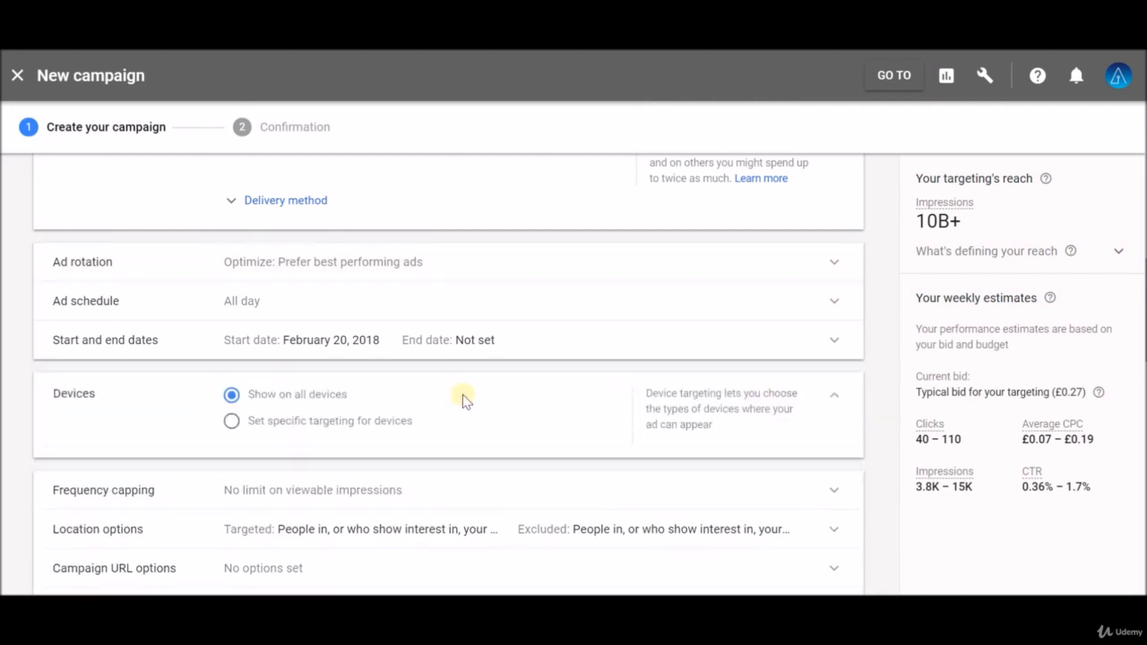
pyautogui.click(305, 424)
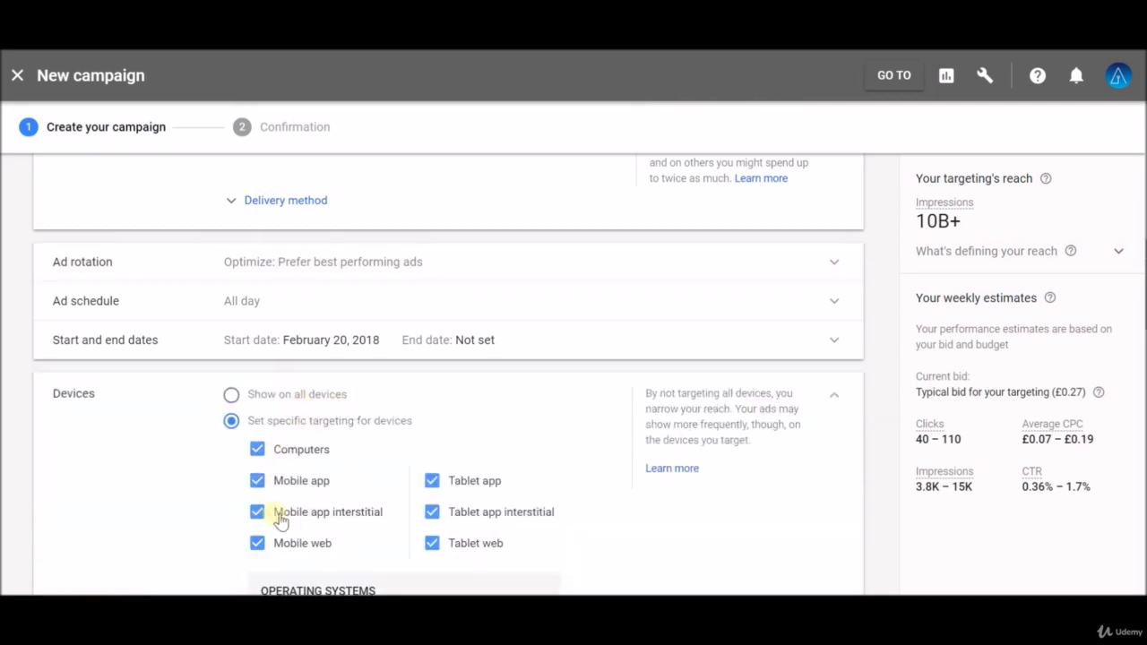
pyautogui.click(438, 490)
pyautogui.scroll(-5, 403, 491)
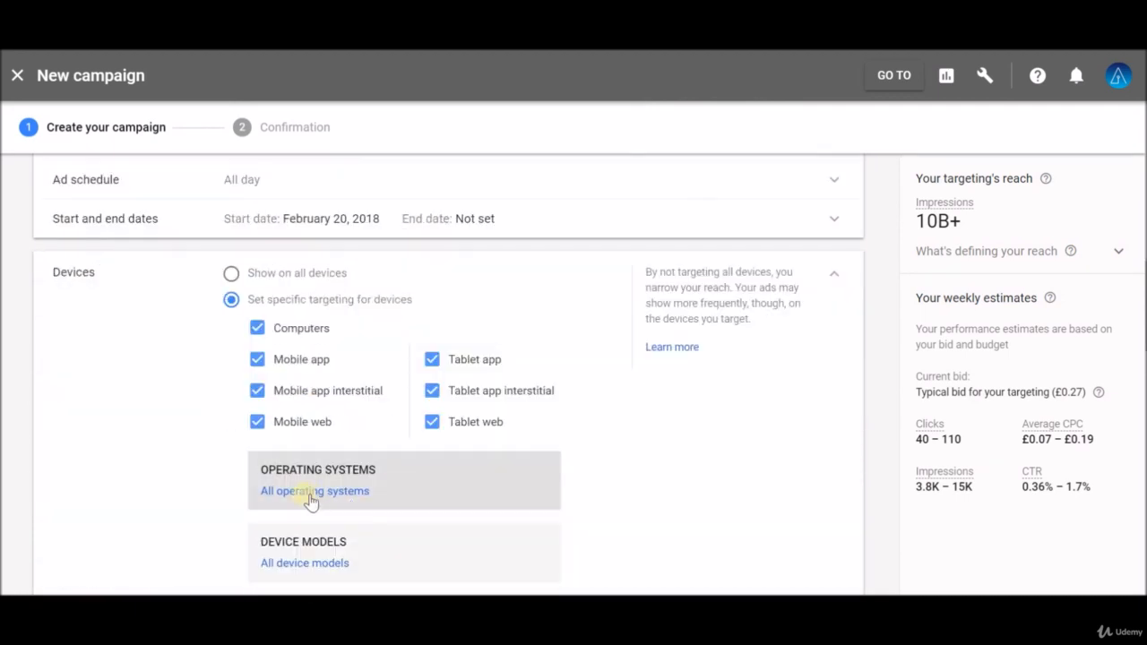
pyautogui.scroll(3, 298, 412)
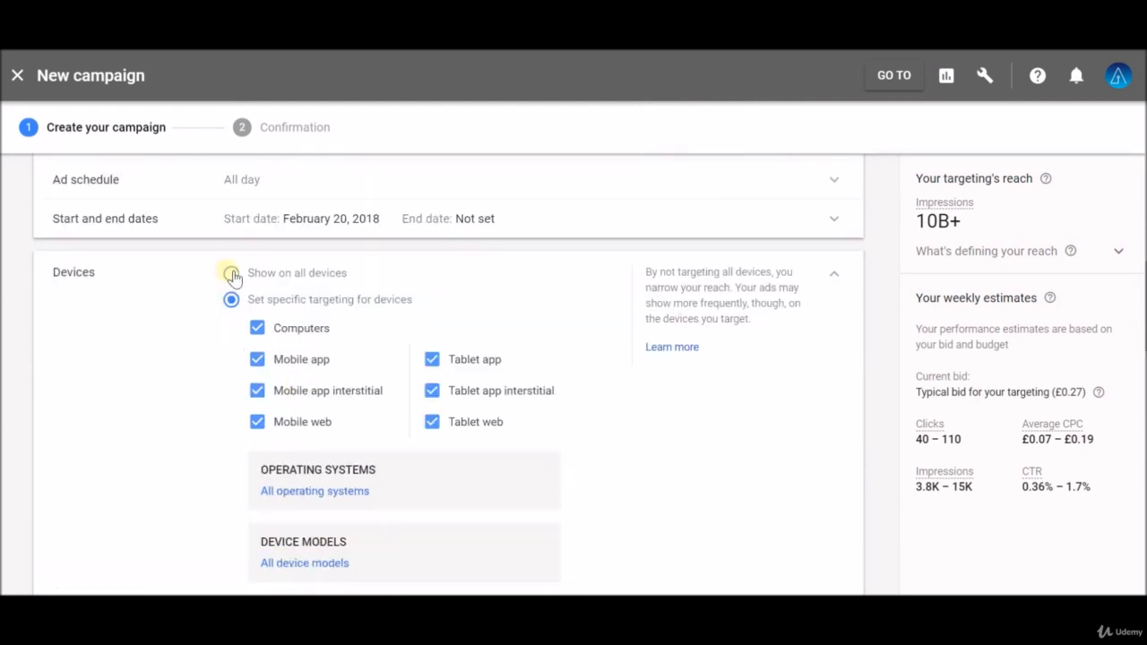
pyautogui.click(833, 273)
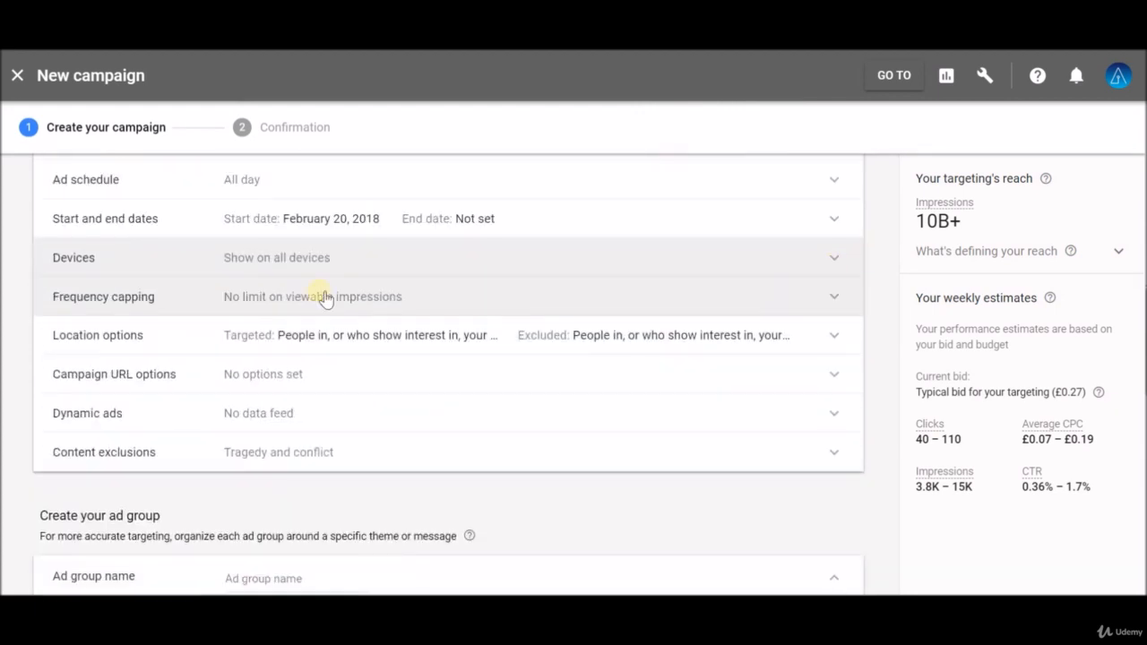
# Step: Apply a frequency cap limiting viewable impressions to 3 per day for this campaign
pyautogui.click(267, 298)
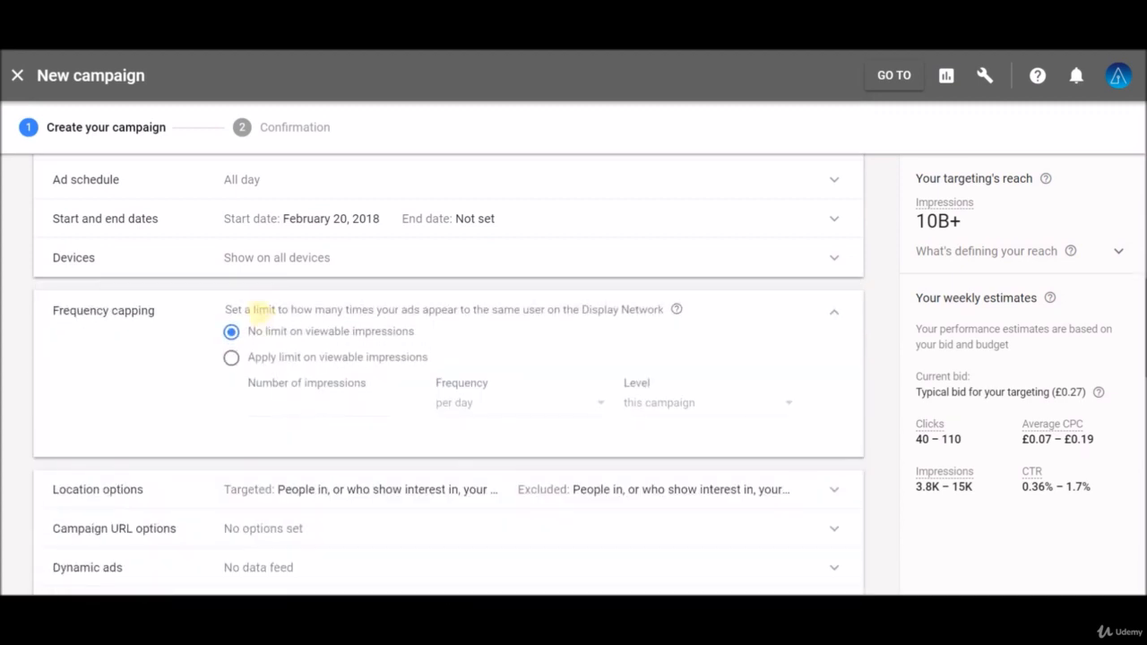
pyautogui.click(231, 360)
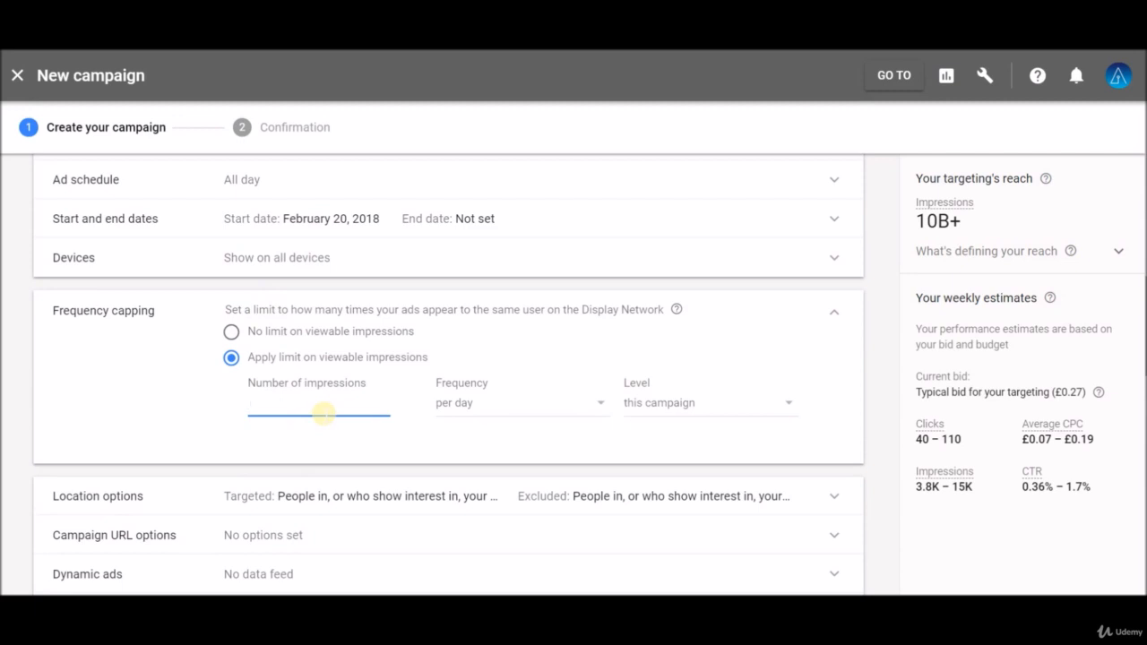
pyautogui.click(333, 412)
pyautogui.write('3')
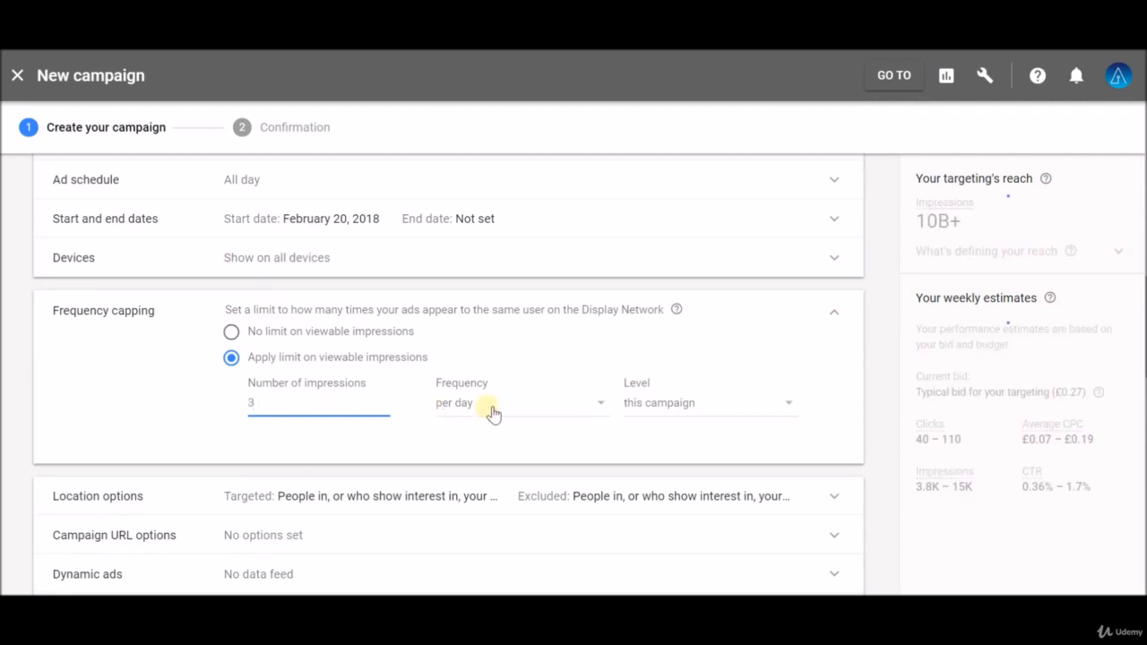
# Step: Check the frequency cap's frequency and level options, then collapse the frequency capping section
pyautogui.click(493, 409)
pyautogui.click(578, 421)
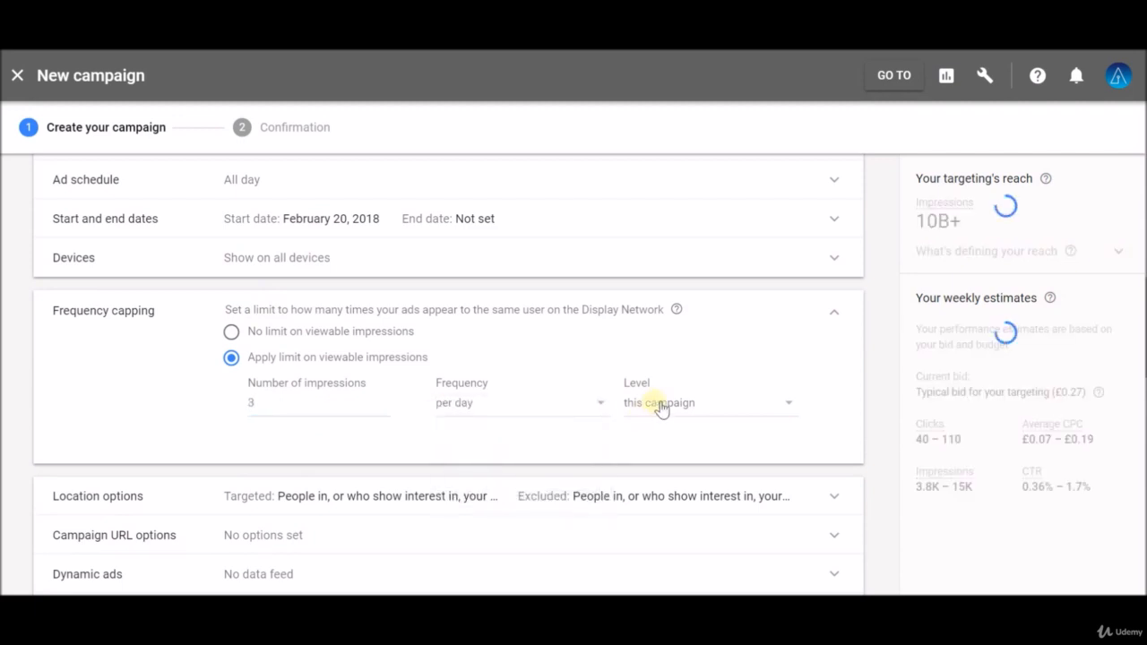
pyautogui.click(836, 313)
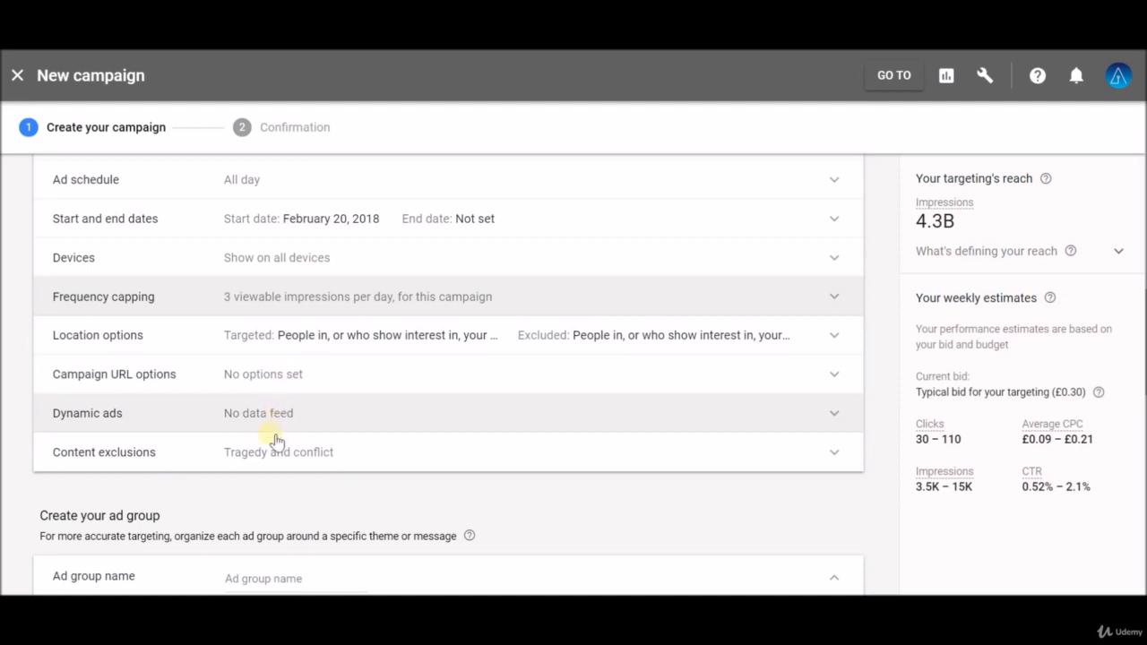
# Step: Name the ad group Udemy Remarketing
pyautogui.scroll(-2, 370, 447)
pyautogui.scroll(-2, 365, 427)
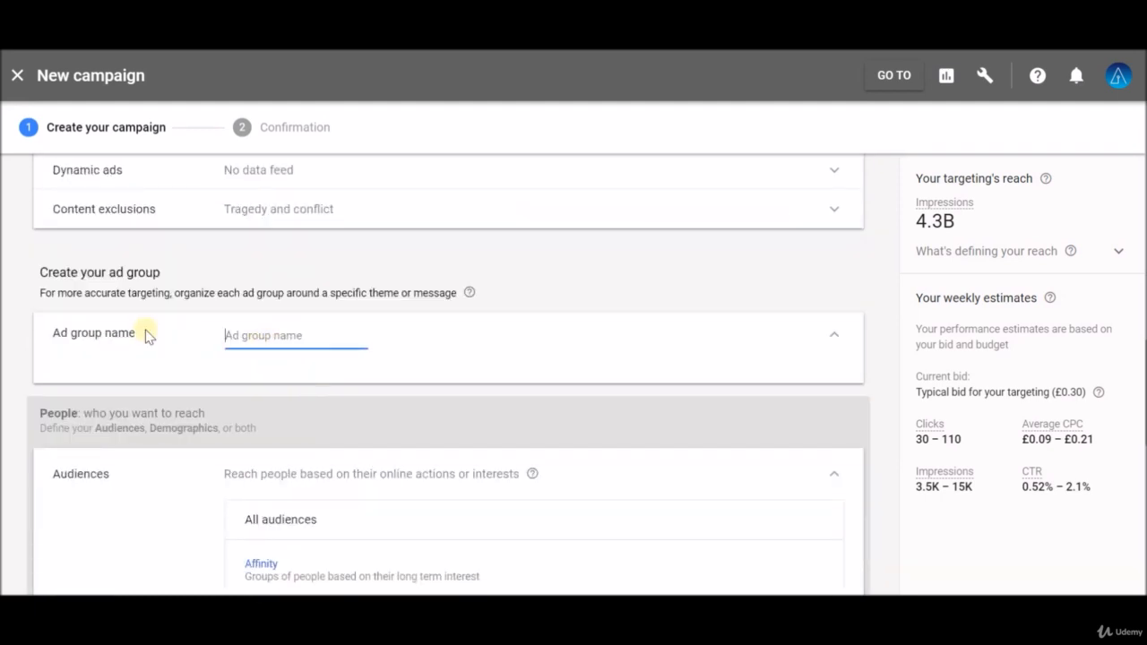
pyautogui.write('u')
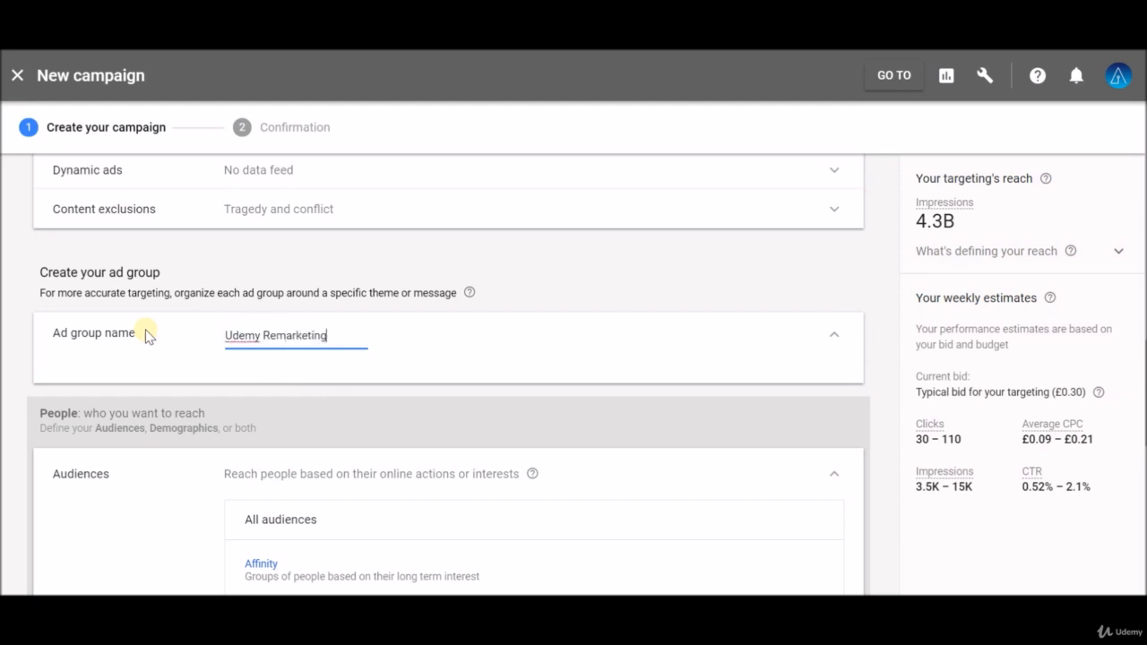
pyautogui.click(146, 335)
# Step: Target the remarketing audience of website visitors who spent more than 10 seconds on site
pyautogui.scroll(-1, 175, 339)
pyautogui.scroll(-1, 174, 339)
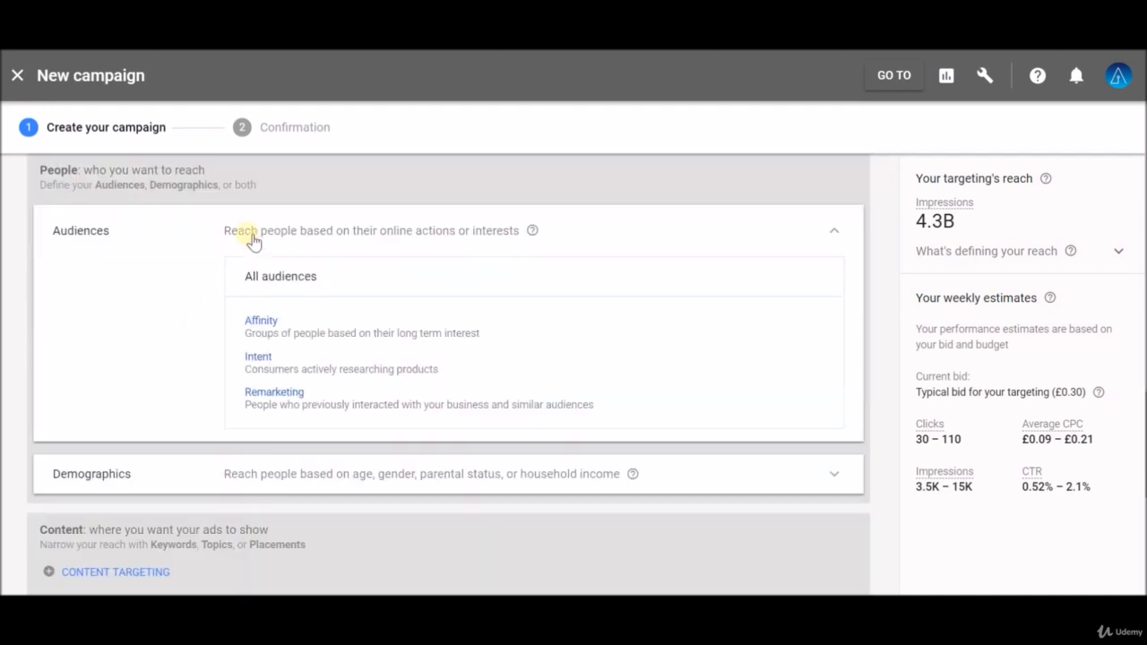
pyautogui.click(274, 392)
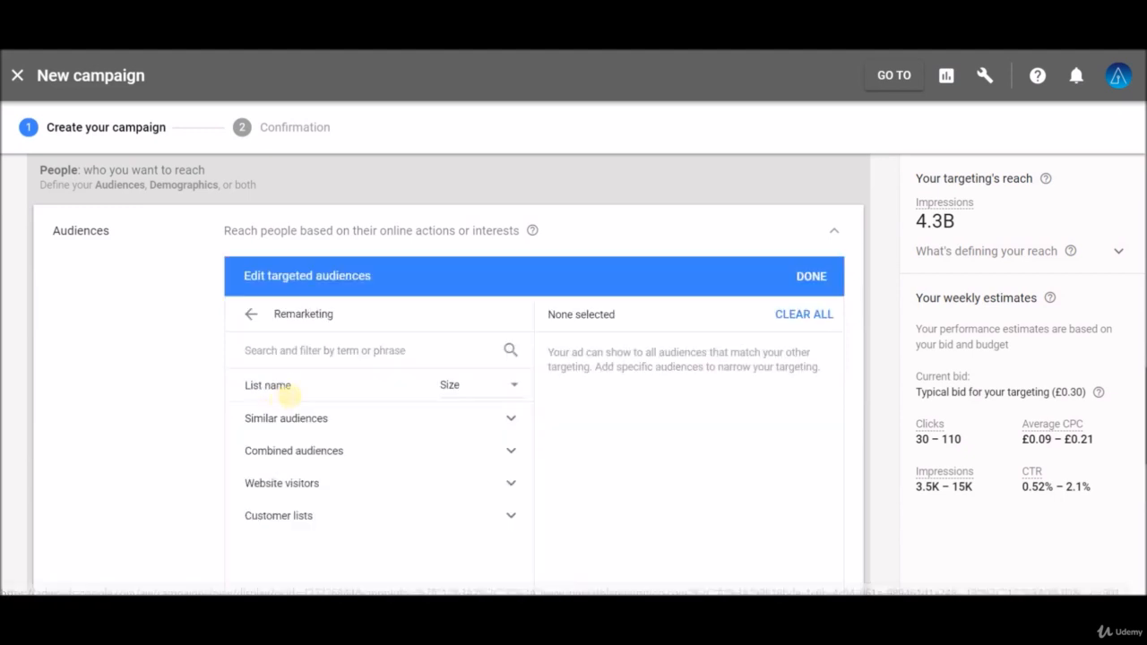
pyautogui.scroll(-1, 166, 371)
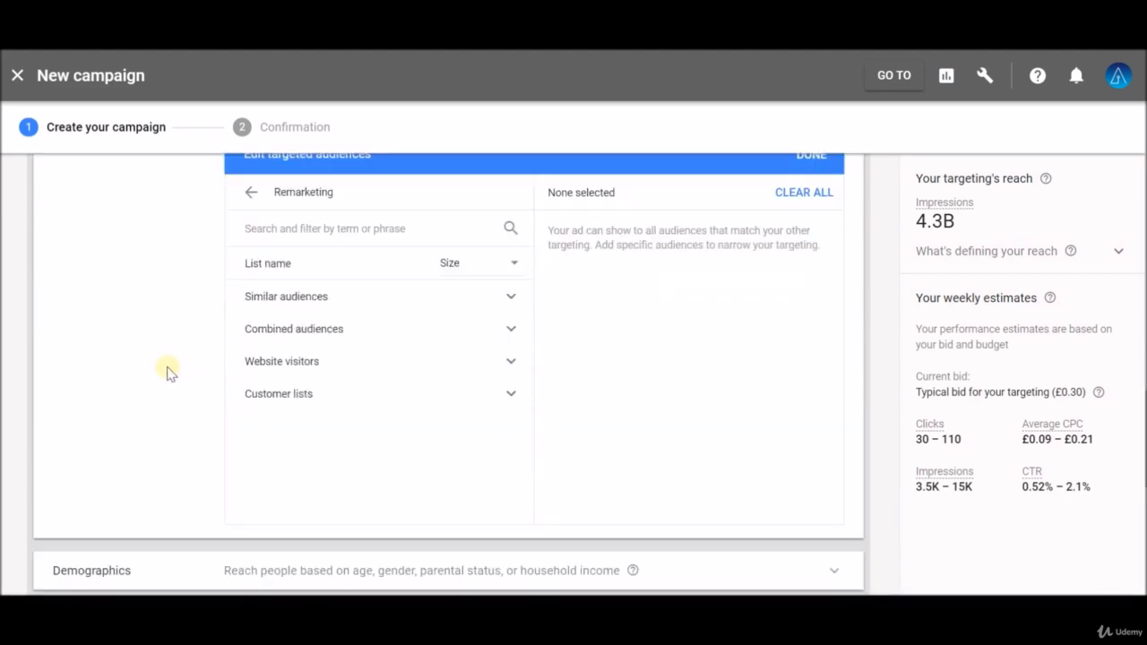
pyautogui.click(292, 366)
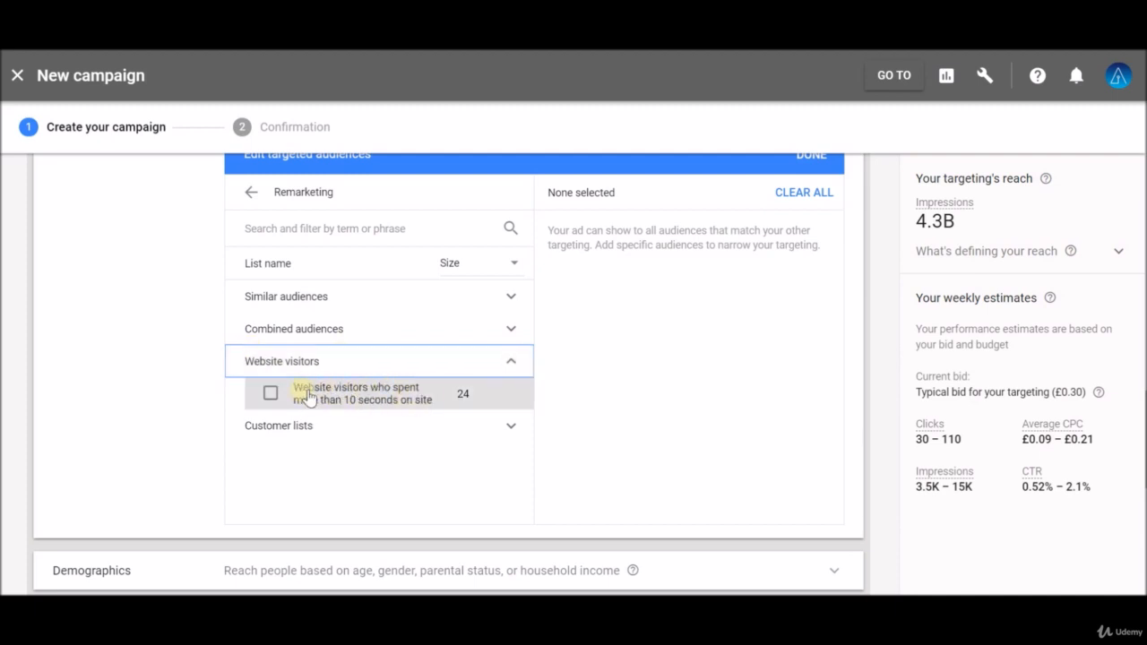
pyautogui.click(272, 394)
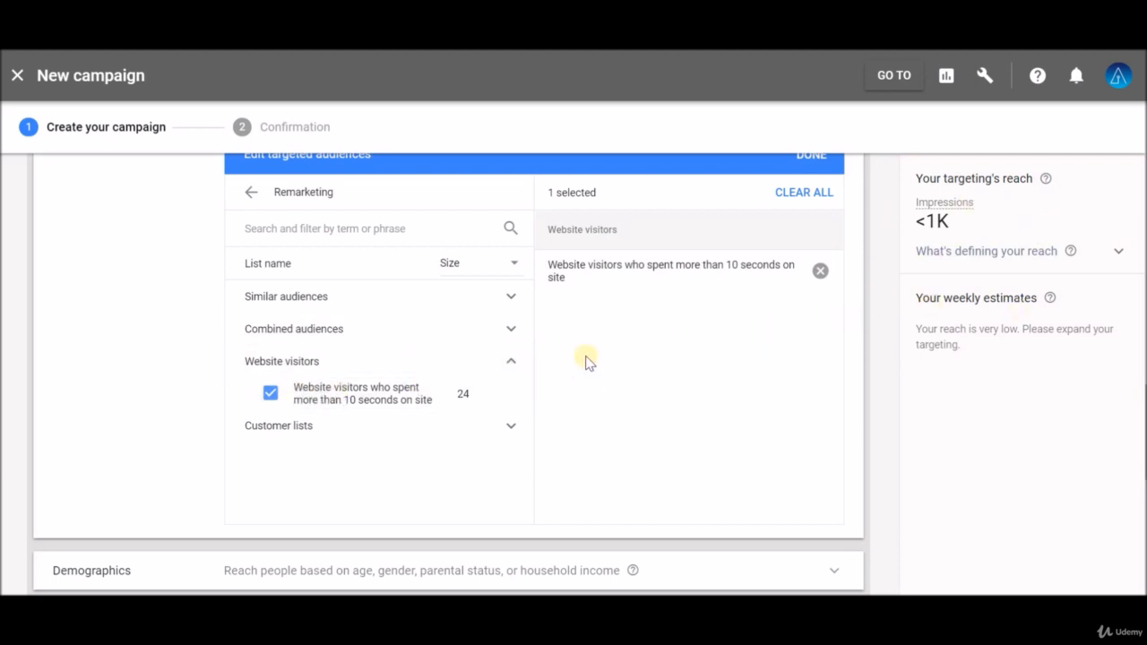
# Step: Open the demographics targeting options to review them, then collapse the section
pyautogui.scroll(-2, 557, 386)
pyautogui.scroll(-2, 559, 388)
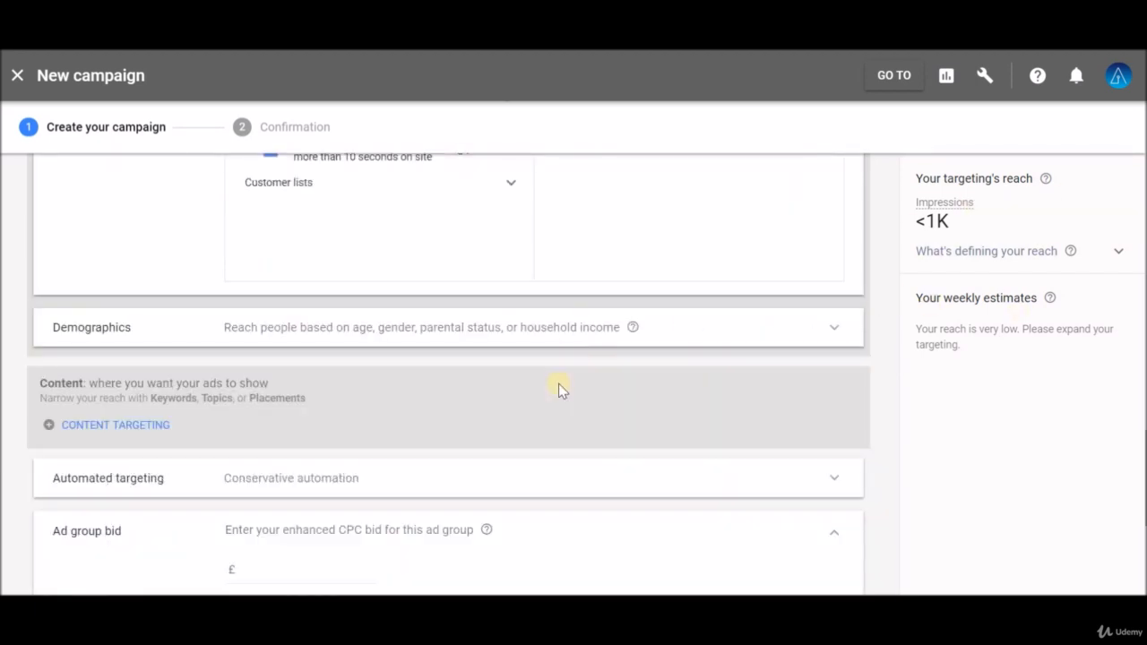
pyautogui.click(837, 333)
pyautogui.scroll(-2, 350, 340)
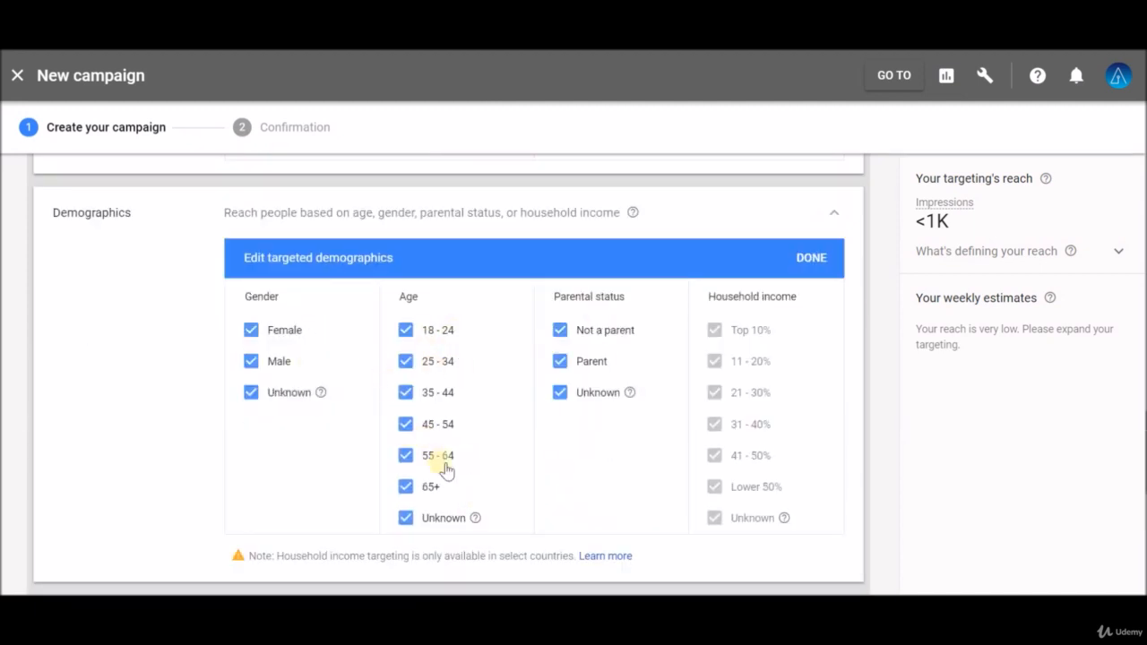
pyautogui.click(832, 215)
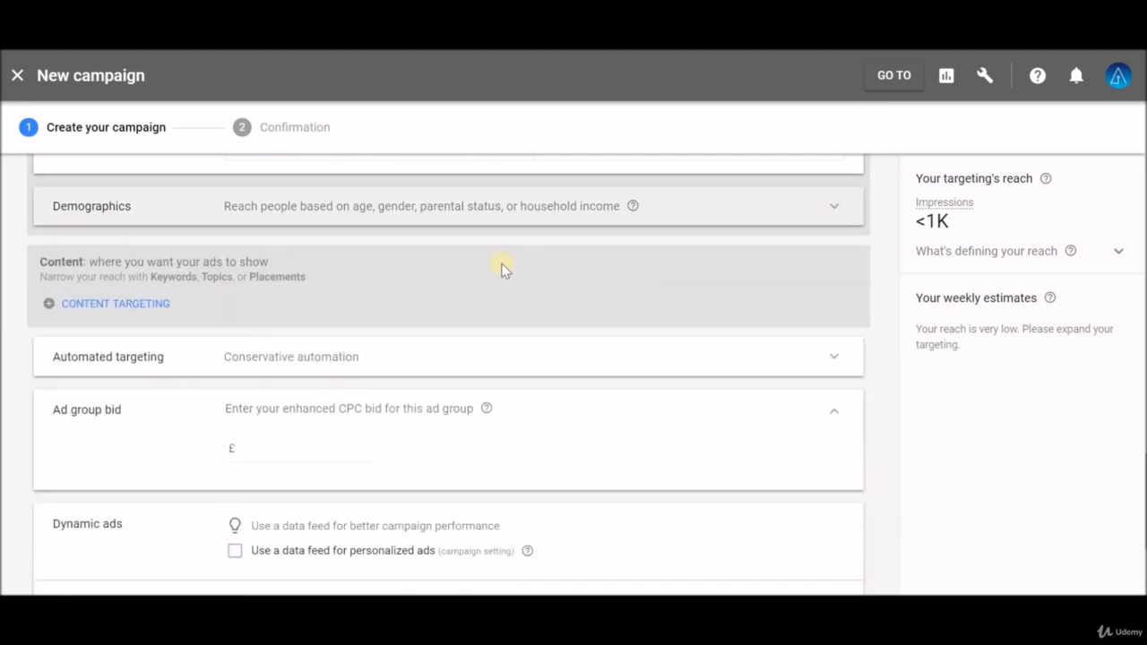
# Step: Open the content targeting menu to view the Keywords, Topics and Placements options, then close it
pyautogui.click(54, 309)
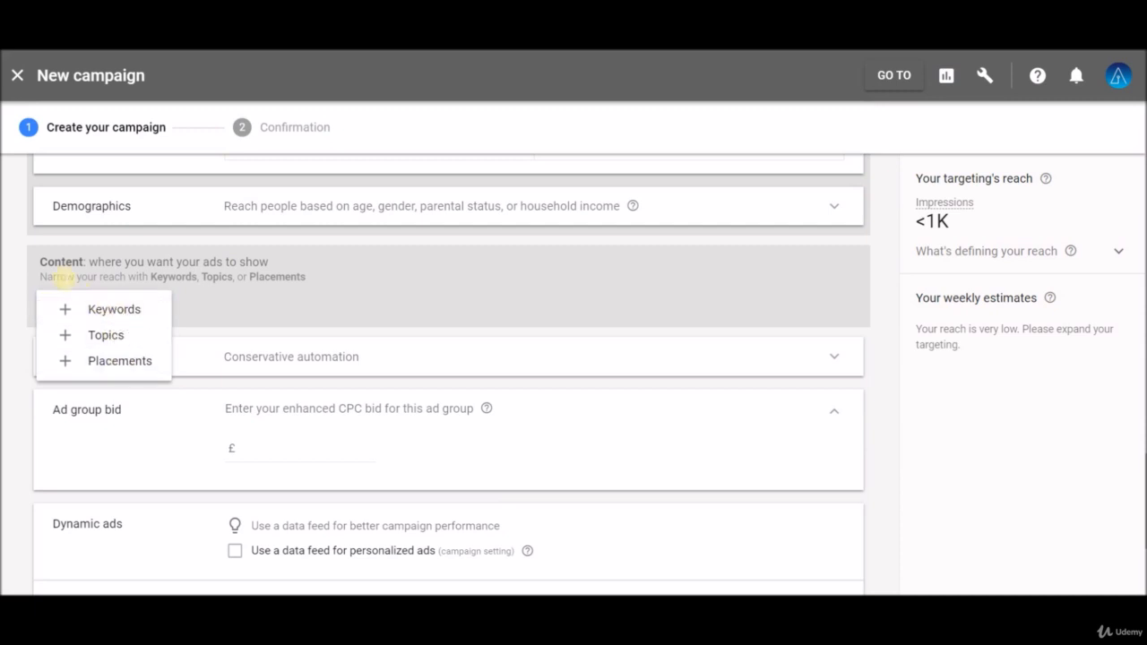
pyautogui.click(61, 277)
# Step: Set the ad group's enhanced CPC bid to £0.50
pyautogui.scroll(-2, 64, 308)
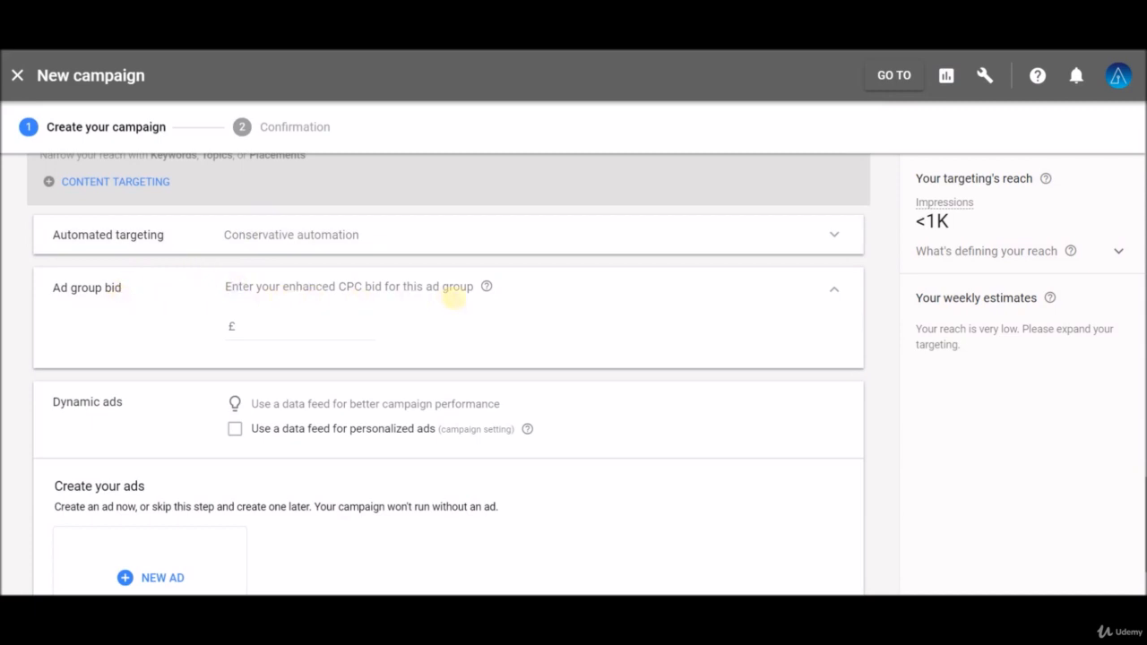
pyautogui.click(268, 328)
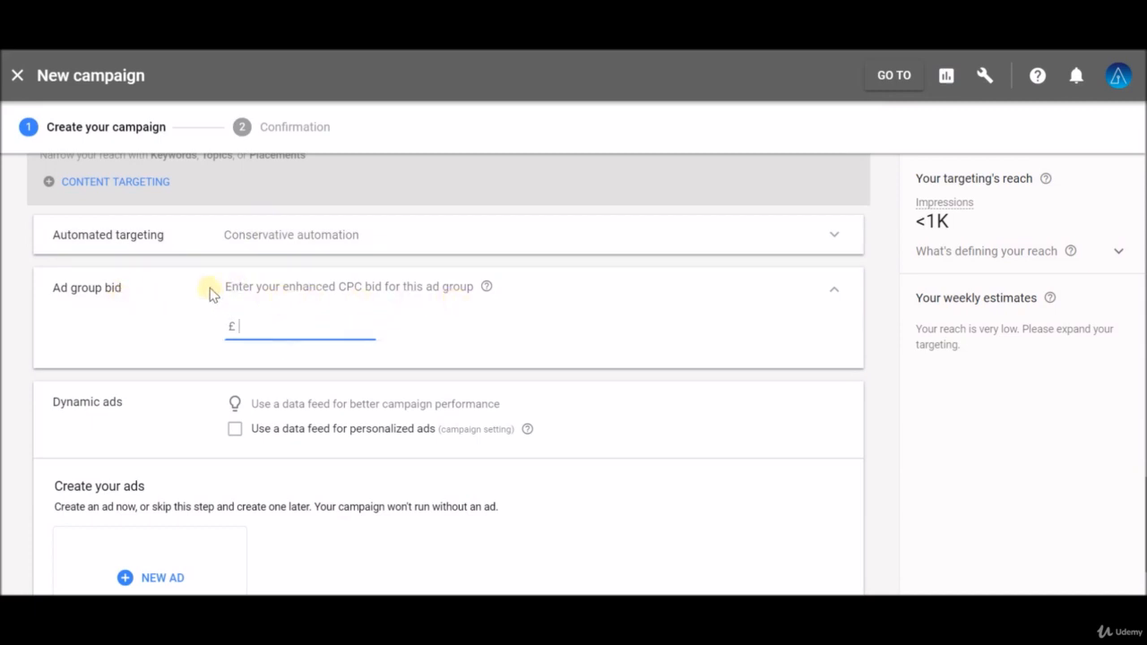
pyautogui.write('0.50')
pyautogui.click(199, 318)
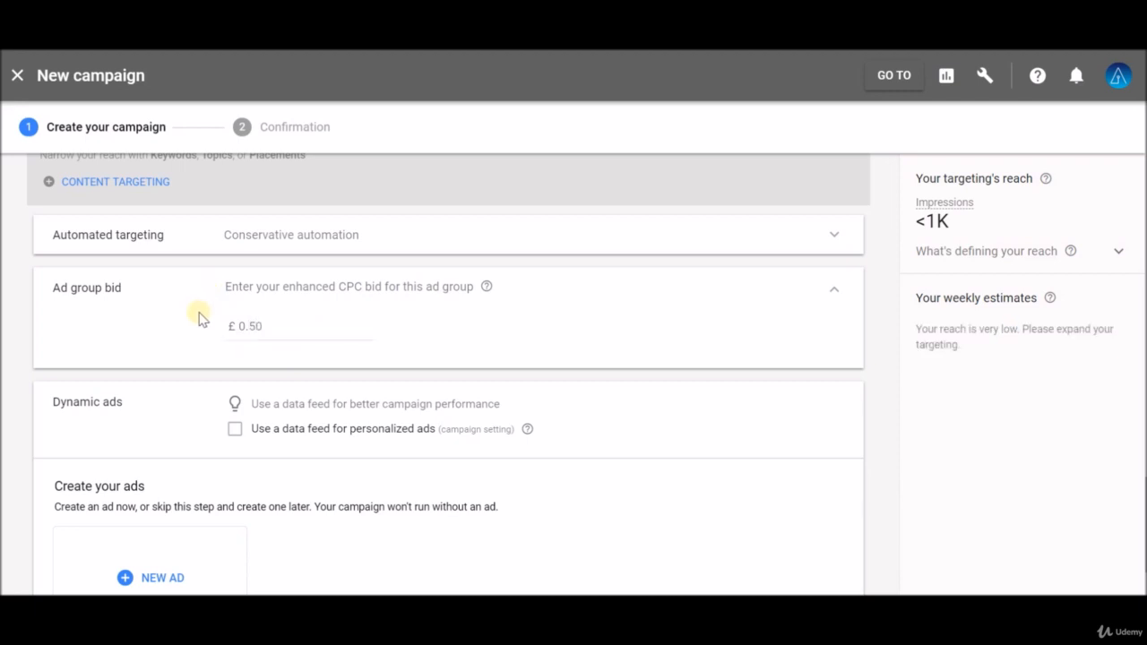
# Step: Open the new ad options without adding an ad, then cancel the campaign setup
pyautogui.scroll(-2, 202, 316)
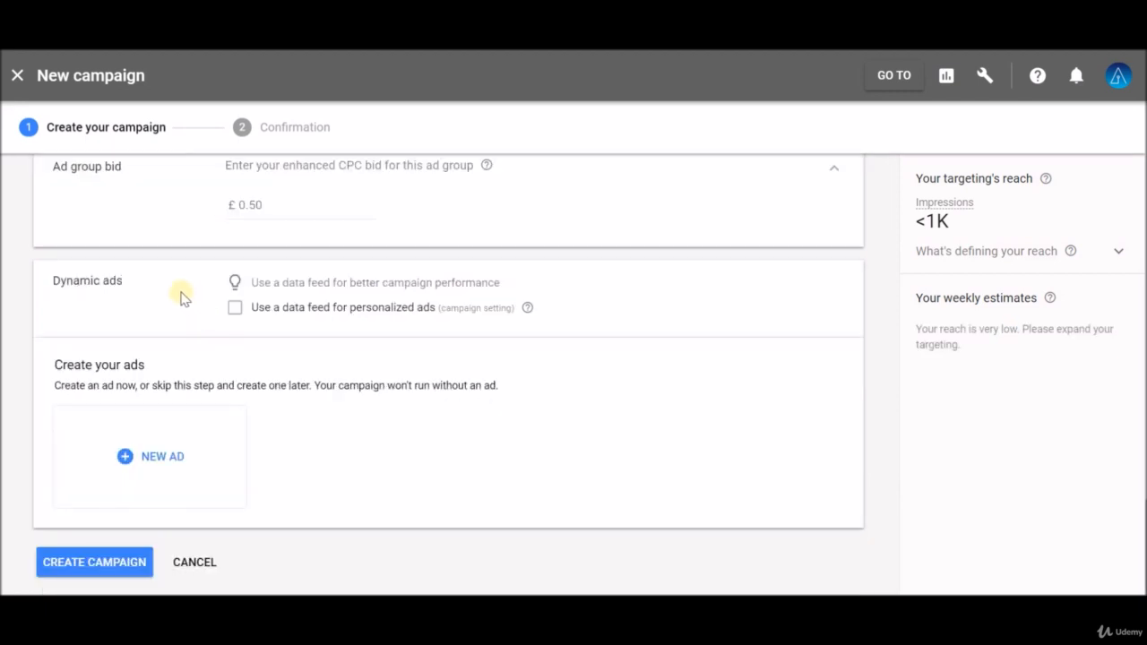
pyautogui.scroll(-1, 188, 301)
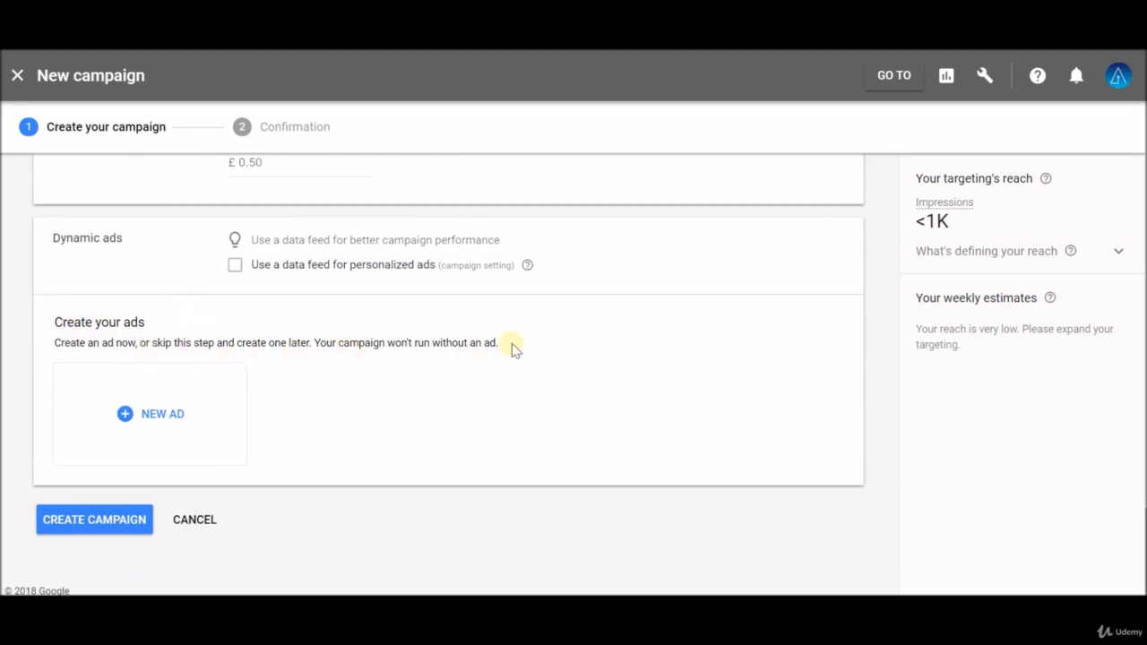
pyautogui.moveTo(512, 346); pyautogui.dragTo(52, 343)
pyautogui.click(50, 345)
pyautogui.click(131, 422)
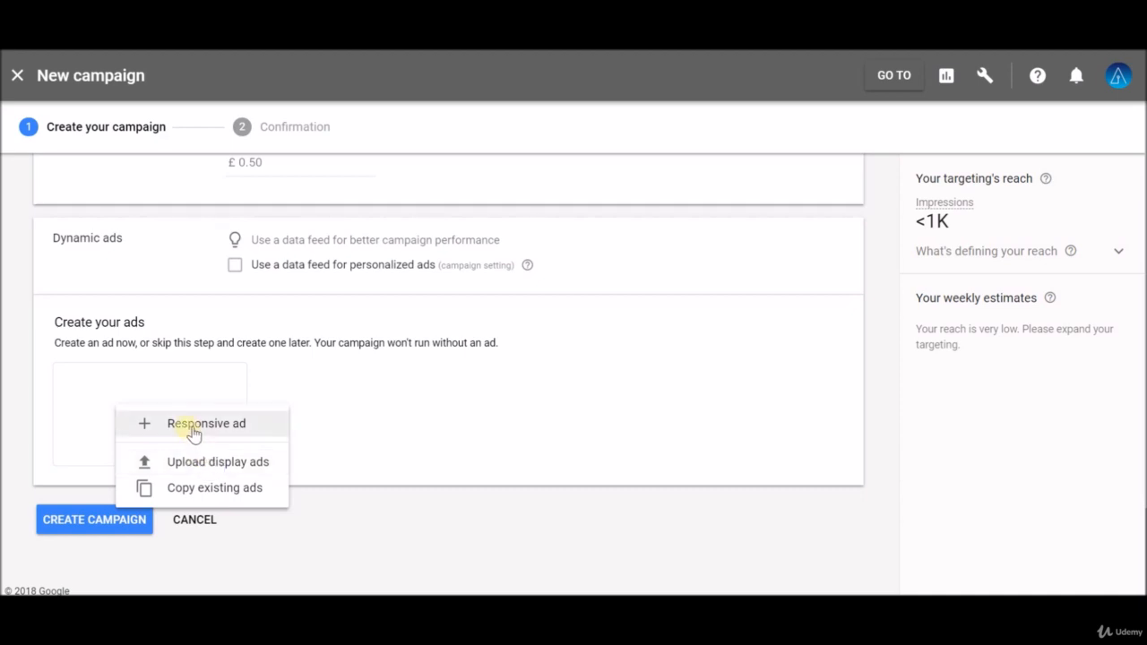
pyautogui.click(328, 427)
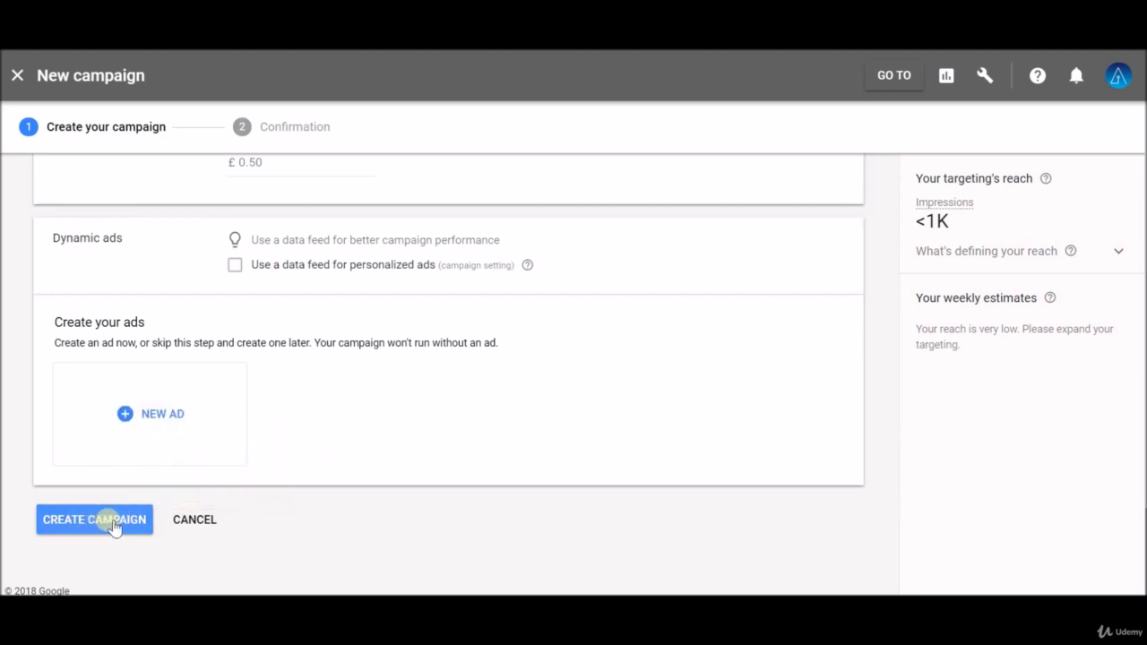
pyautogui.click(195, 520)
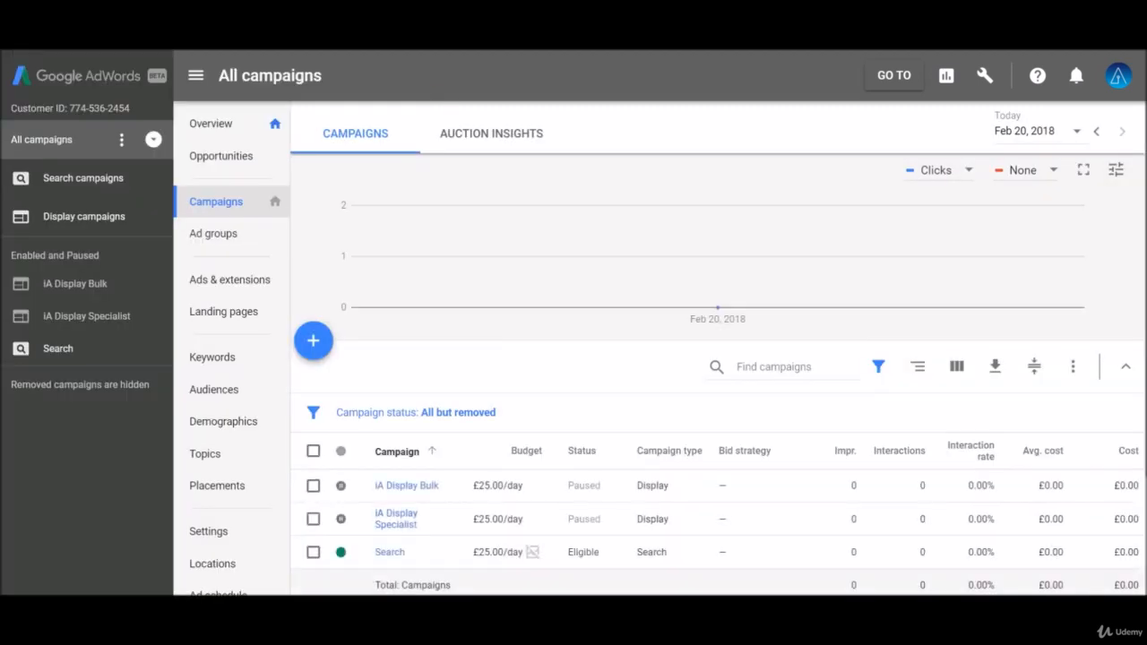